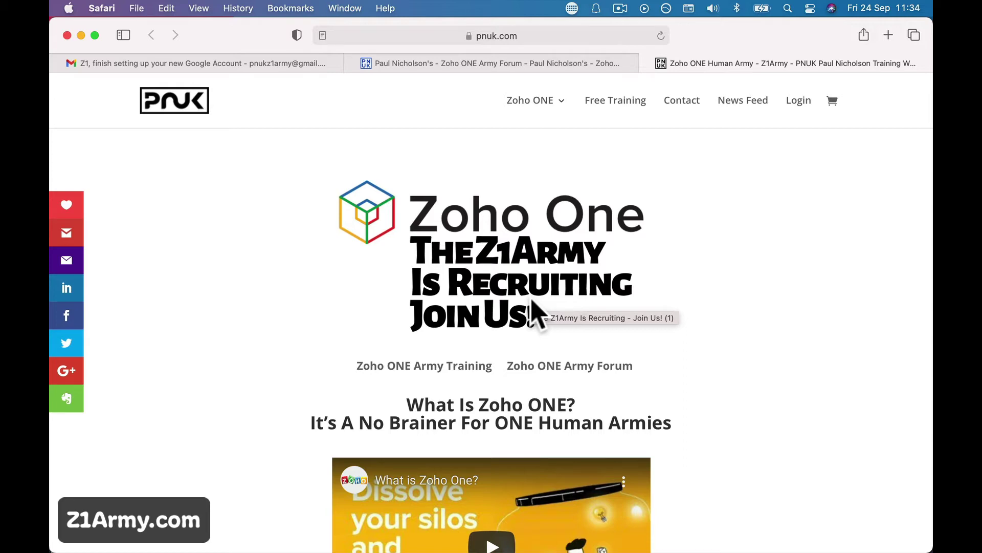
- Switch between the PNUK Z1Army page and the Zoho ONE Army Forum tab, ending on the forum tab
{"action": "scroll", "coordinate": [532, 302], "scroll_direction": "down", "scroll_amount": 15}
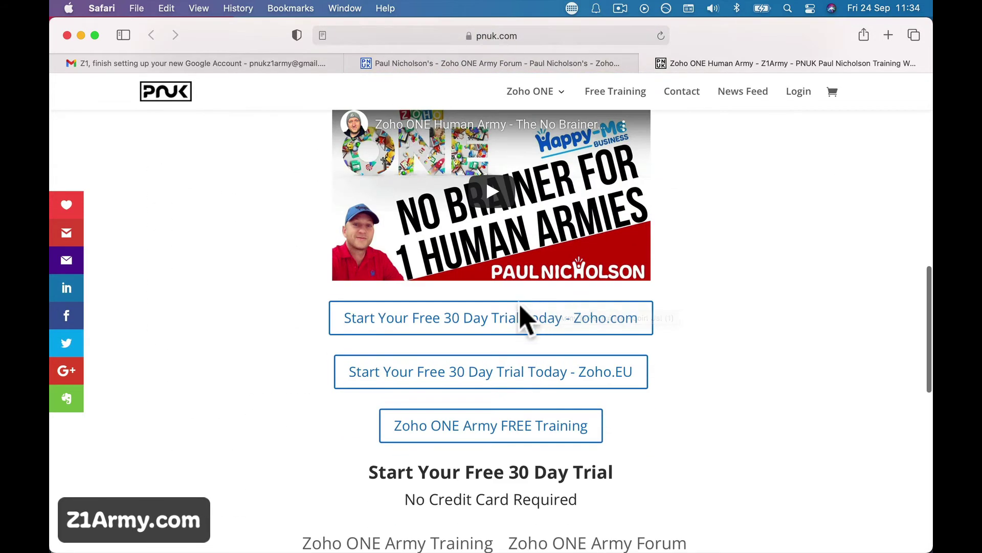
{"action": "left_click", "coordinate": [523, 66]}
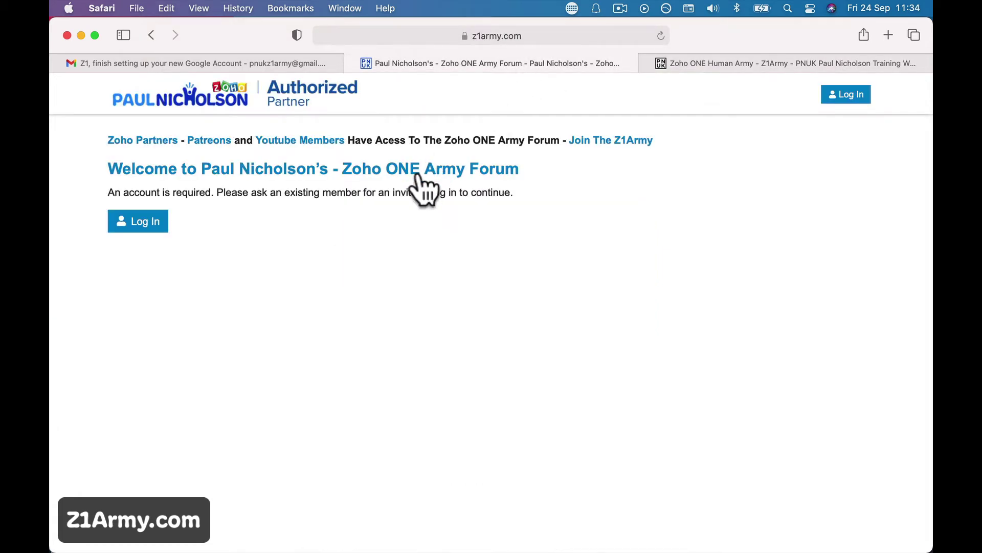
{"action": "left_click", "coordinate": [678, 65]}
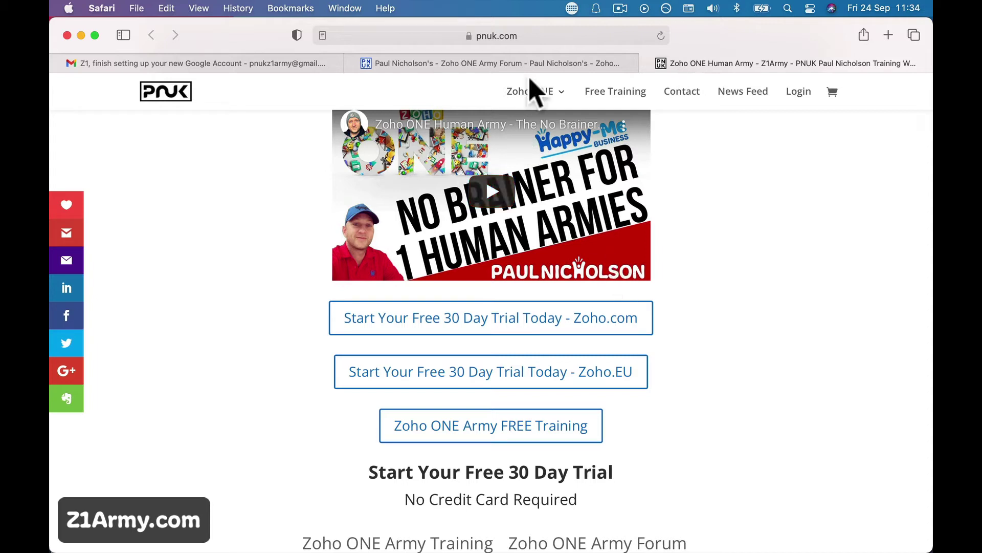
{"action": "left_click", "coordinate": [513, 64]}
- Load zoho.com/one in the forum tab, then return to the pnuk.com Human Army page
{"action": "left_click", "coordinate": [499, 37]}
{"action": "type", "text": "zoho.xom"}
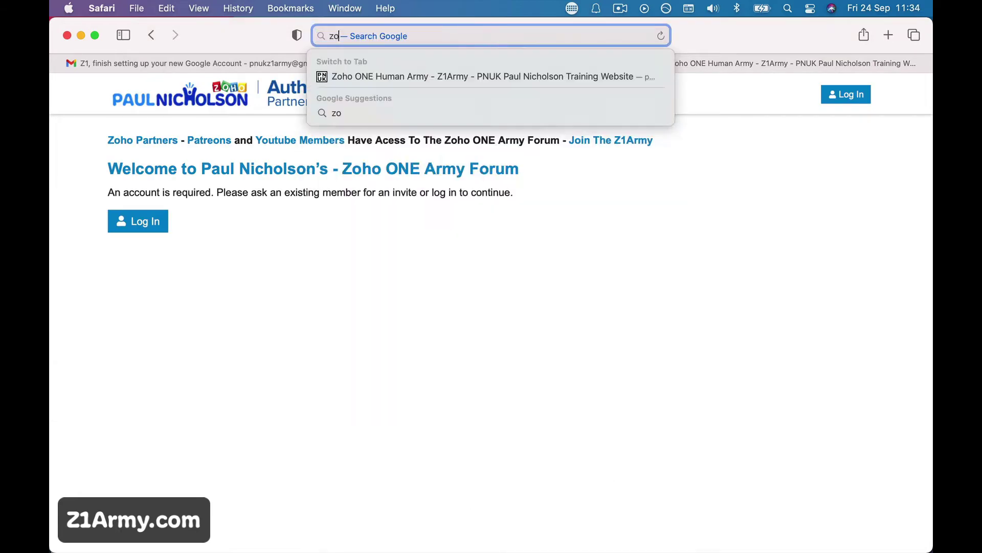
{"action": "key", "text": "BackSpace"}
{"action": "key", "text": "BackSpace"}
{"action": "key", "text": "BackSpace"}
{"action": "type", "text": "com"}
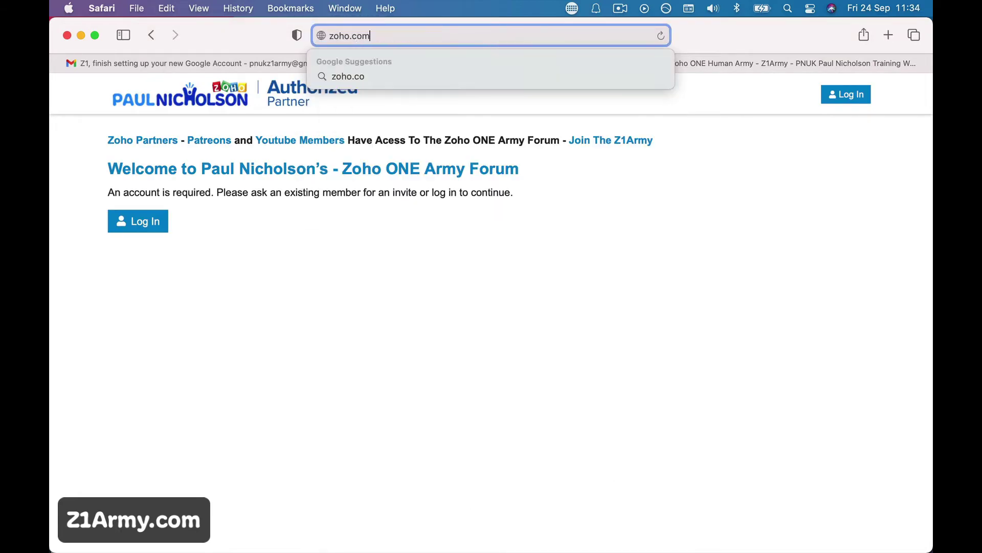
{"action": "type", "text": "/onee"}
{"action": "key", "text": "Return"}
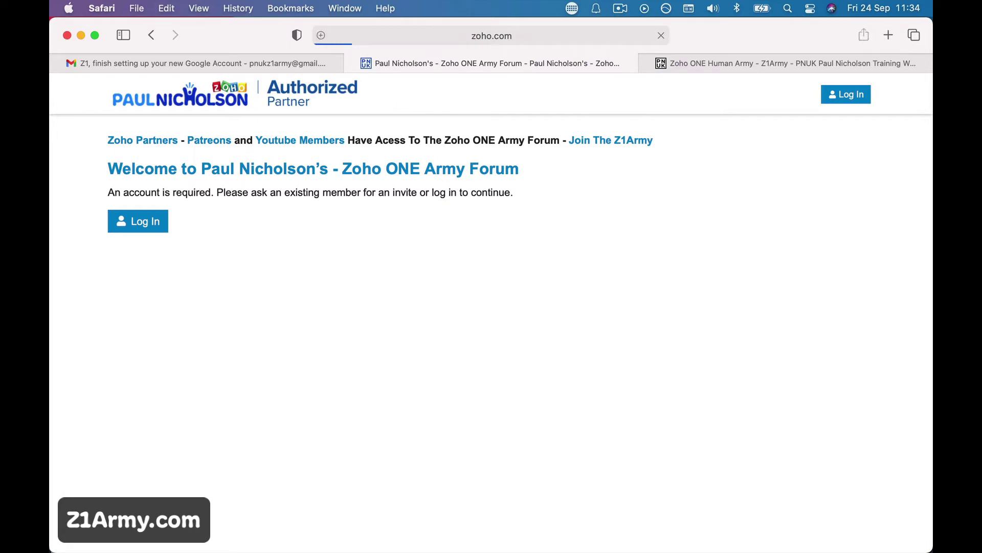
{"action": "left_click", "coordinate": [456, 34]}
{"action": "key", "text": "BackSpace"}
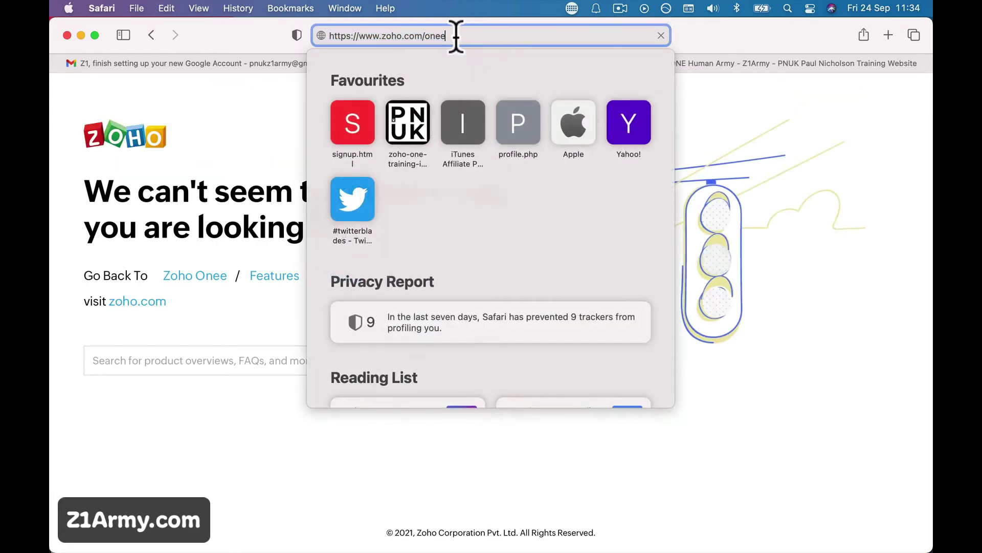
{"action": "key", "text": "Return"}
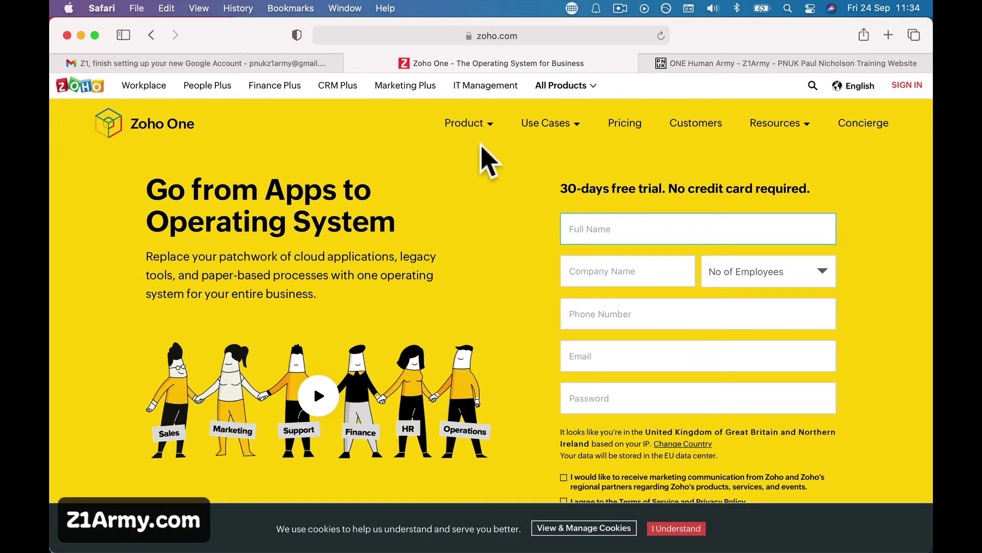
{"action": "left_click", "coordinate": [688, 64]}
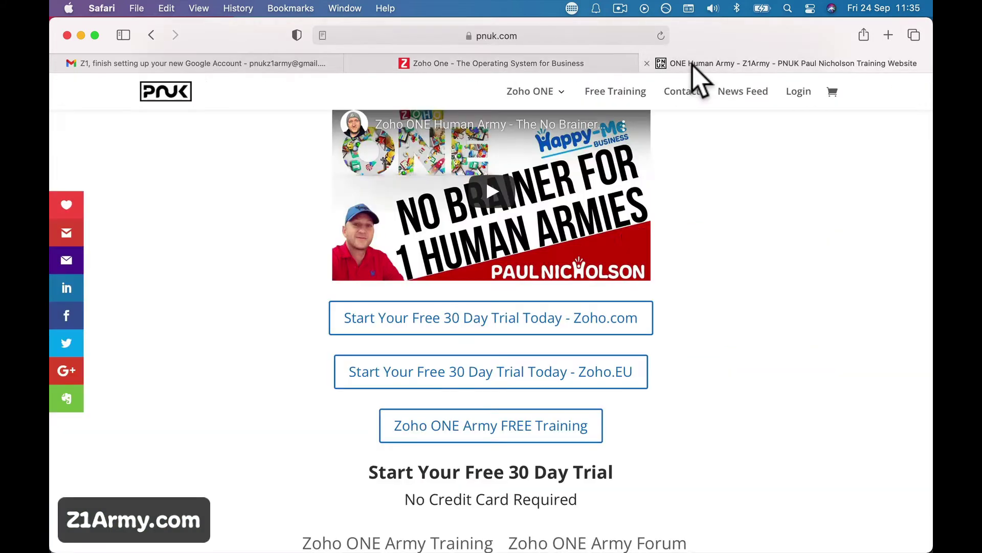
{"action": "scroll", "coordinate": [635, 241], "scroll_direction": "up", "scroll_amount": 10}
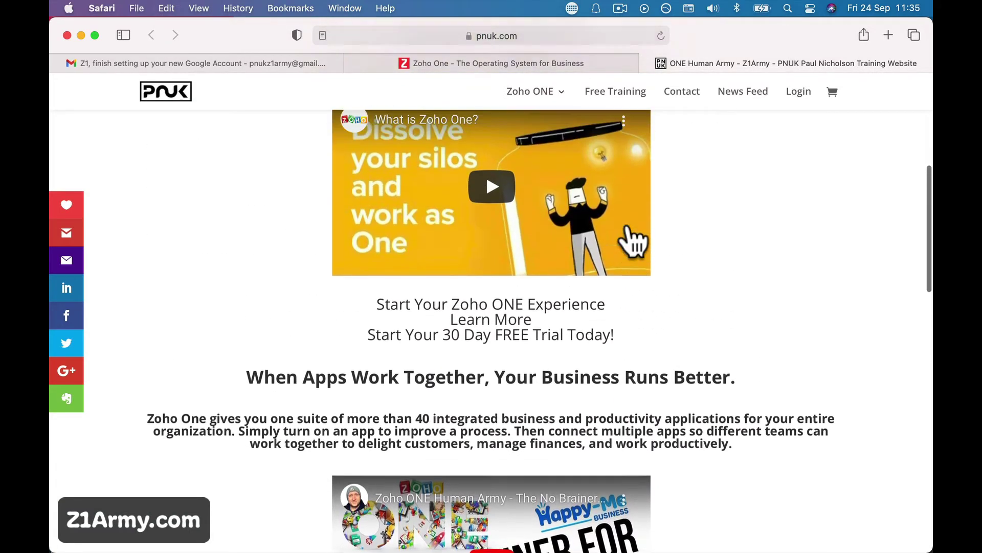
{"action": "scroll", "coordinate": [634, 240], "scroll_direction": "up", "scroll_amount": 3}
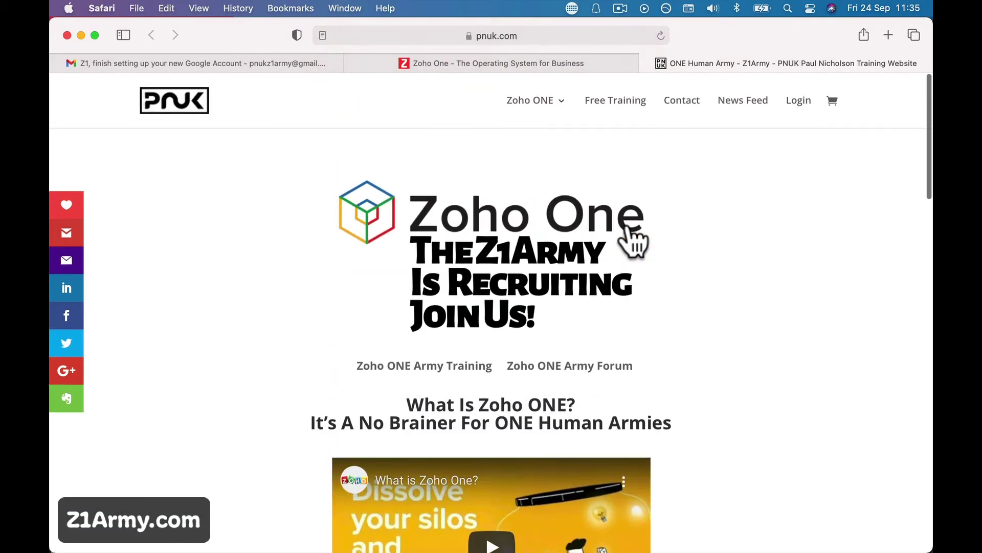
{"action": "scroll", "coordinate": [647, 327], "scroll_direction": "down", "scroll_amount": 10}
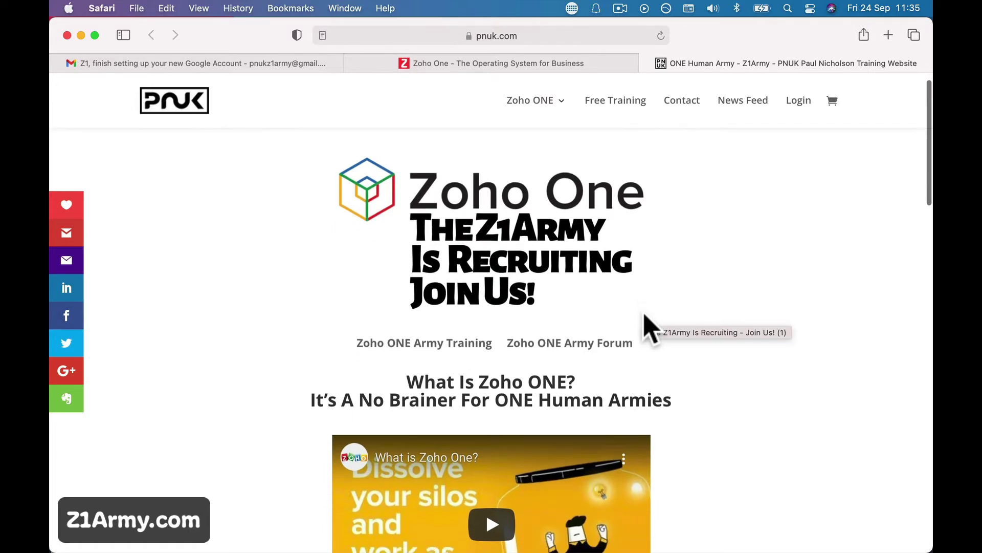
{"action": "scroll", "coordinate": [648, 327], "scroll_direction": "down", "scroll_amount": 6}
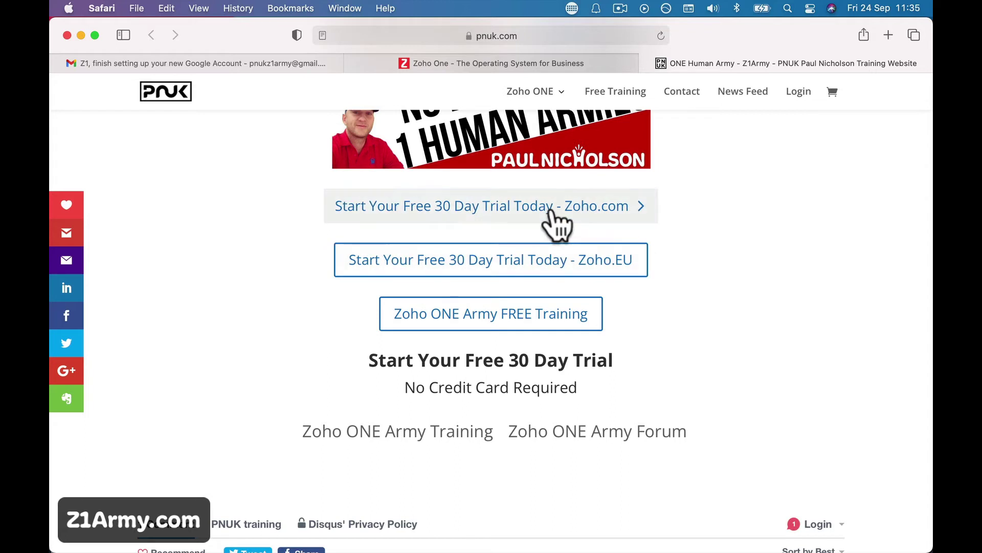
{"action": "left_click", "coordinate": [552, 208]}
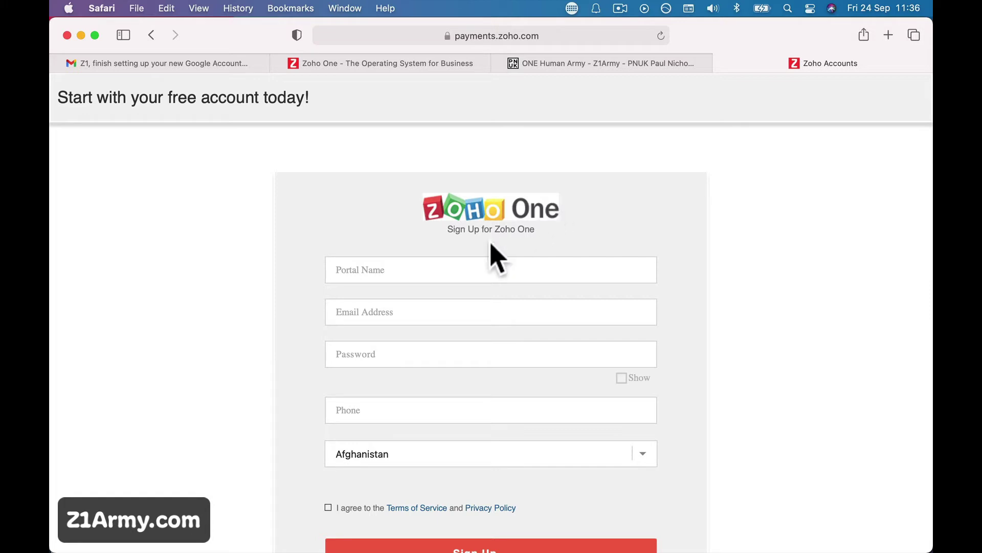
- Enter portal name 'z1arrmy' and the account e-mail address, fixing its missing domain
{"action": "scroll", "coordinate": [477, 277], "scroll_direction": "down", "scroll_amount": 2}
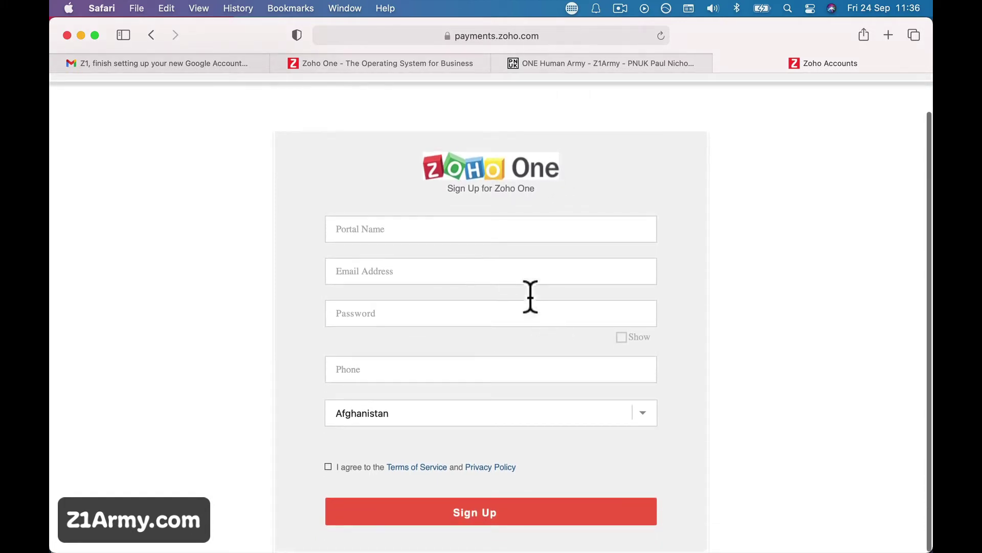
{"action": "left_click", "coordinate": [464, 229]}
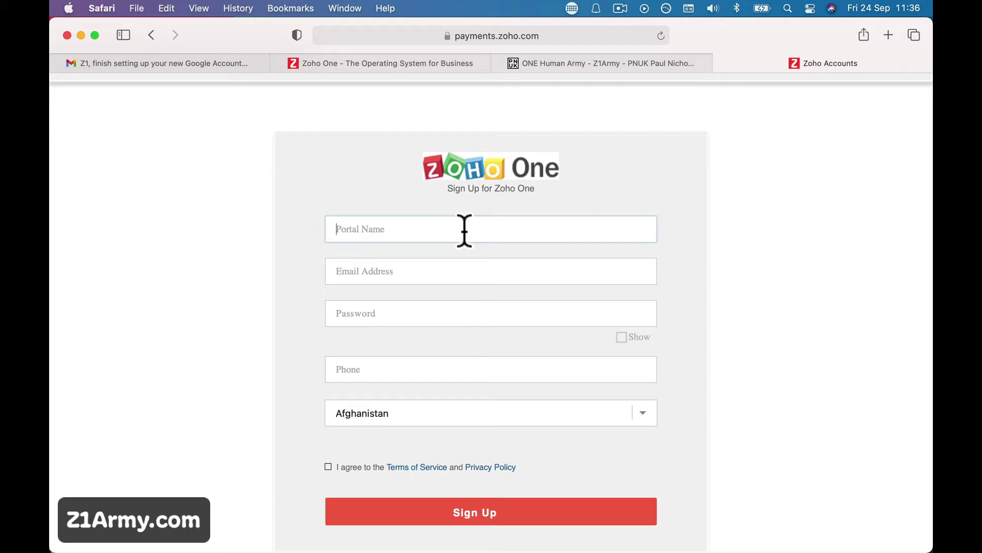
{"action": "type", "text": "z1arrmy"}
{"action": "left_click", "coordinate": [476, 272]}
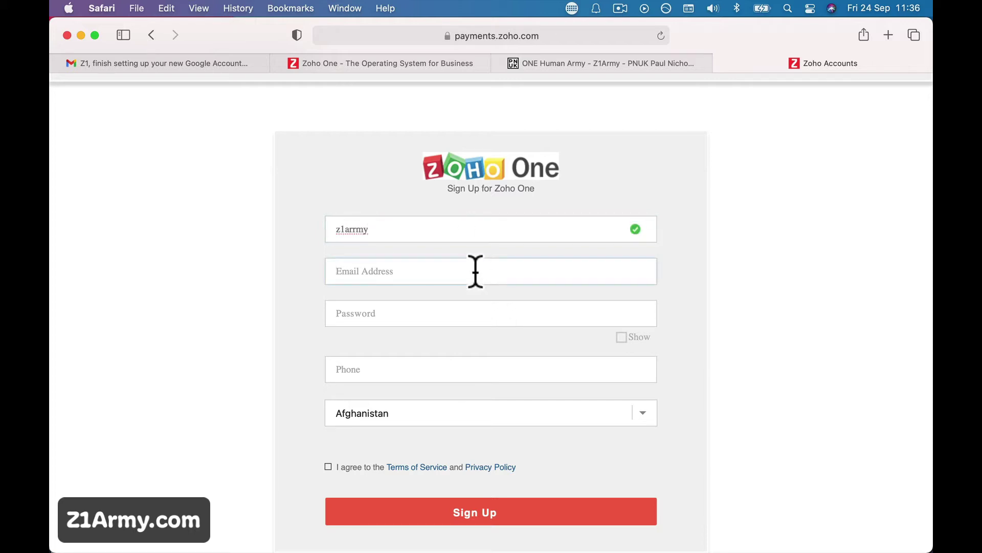
{"action": "left_click", "coordinate": [383, 271]}
{"action": "type", "text": "@gmail"}
{"action": "left_click", "coordinate": [390, 313]}
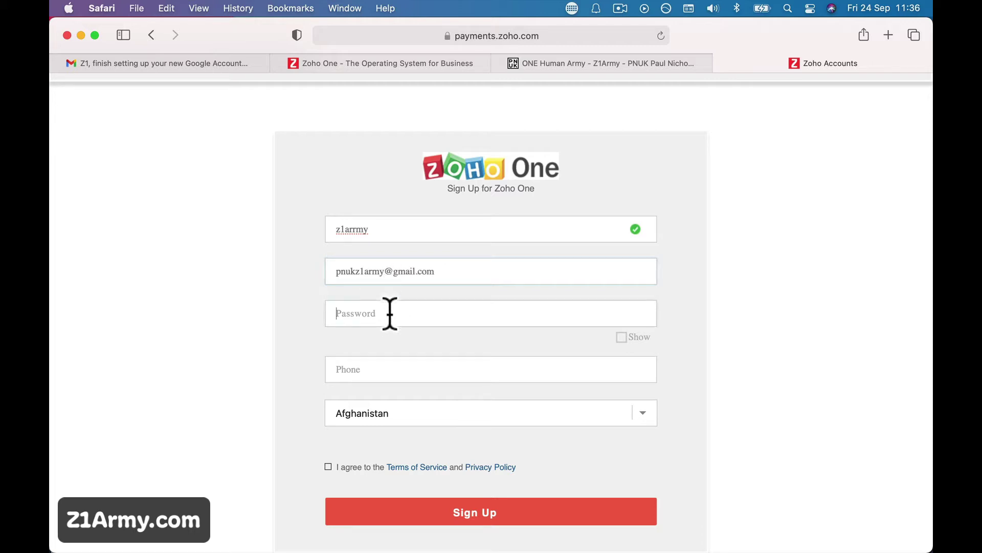
{"action": "left_click_drag", "start_coordinate": [336, 271], "coordinate": [446, 264]}
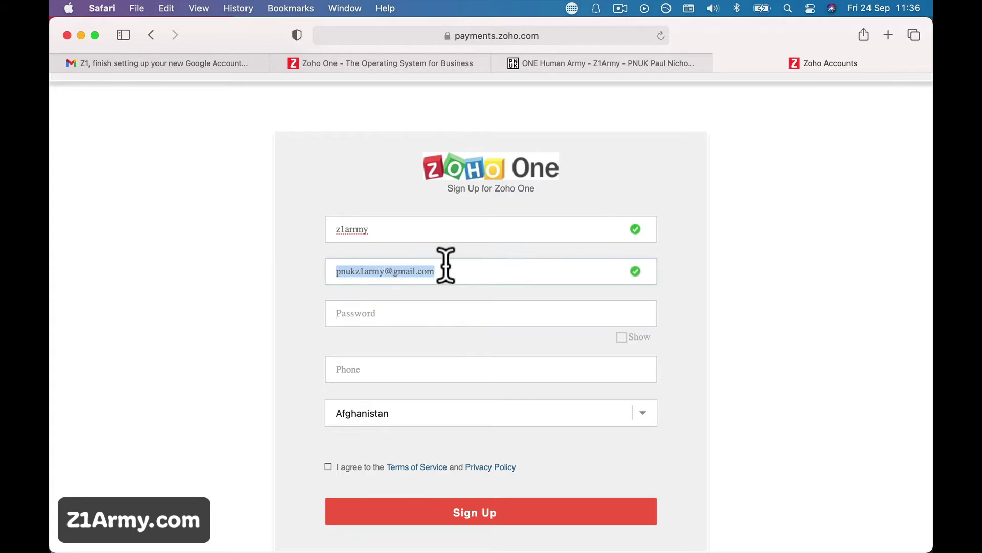
{"action": "left_click", "coordinate": [445, 267]}
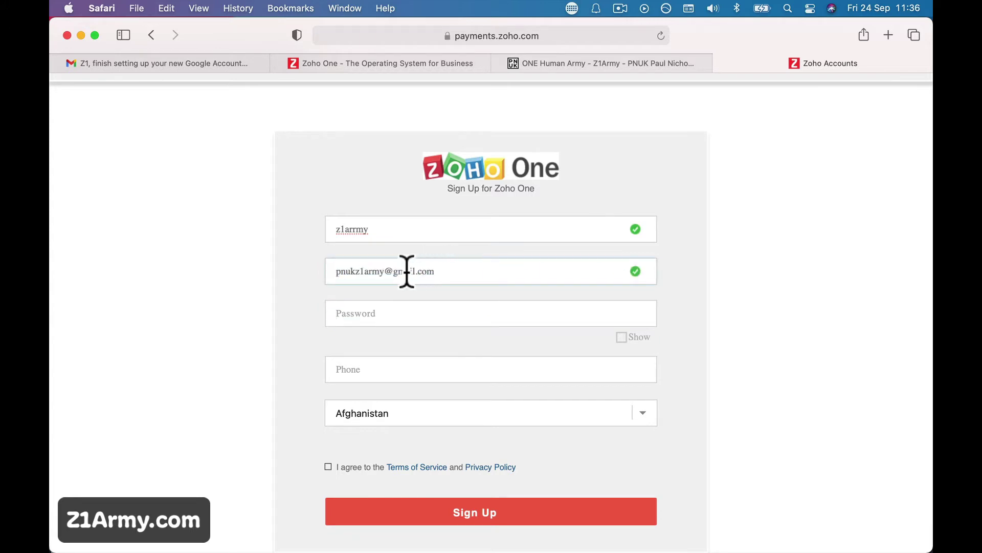
{"action": "left_click_drag", "start_coordinate": [398, 271], "coordinate": [449, 273]}
- Enter the account password and the phone number
{"action": "left_click", "coordinate": [418, 313]}
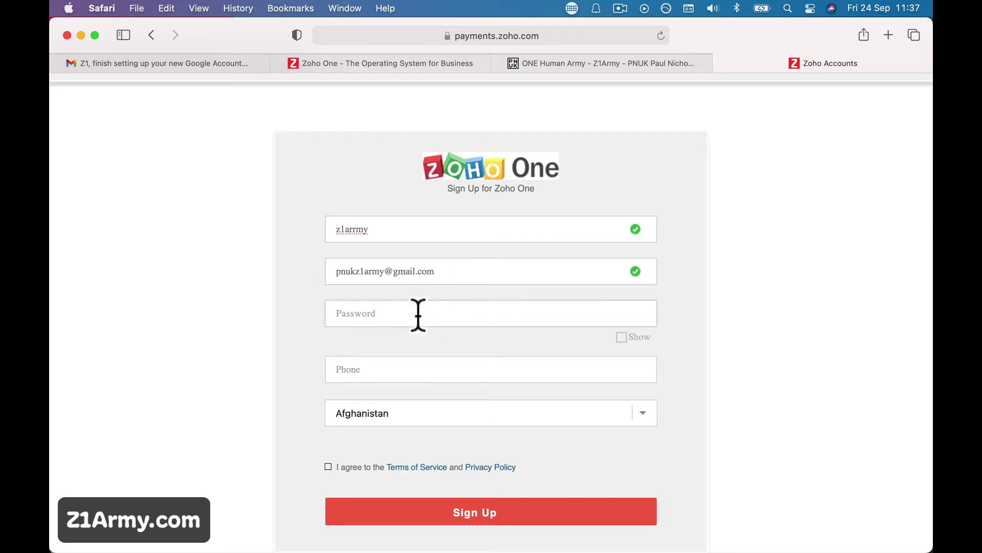
{"action": "type", "text": "••••••••••"}
{"action": "left_click", "coordinate": [395, 366]}
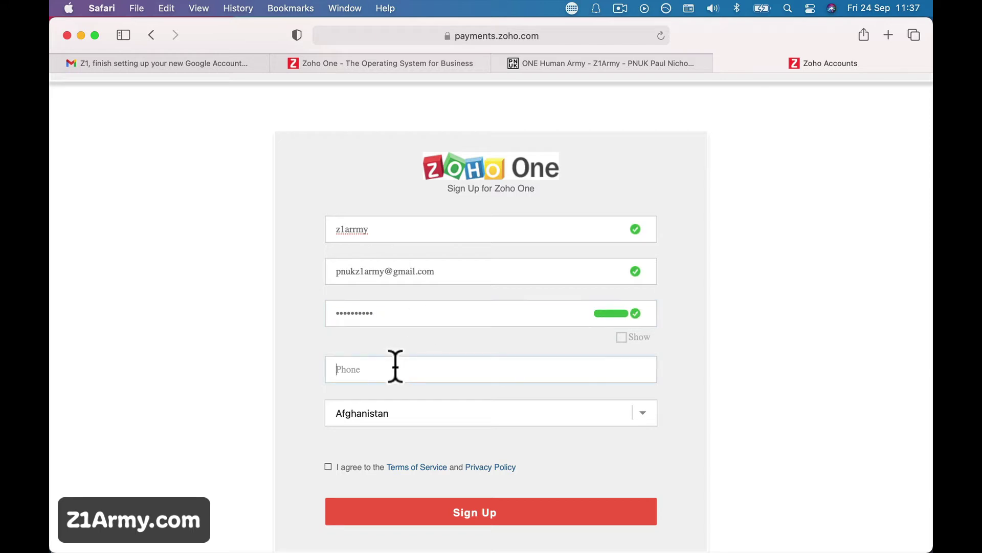
{"action": "type", "text": "0123456789"}
- Choose United Kingdom as the country, accept the terms and submit the sign-up
{"action": "left_click", "coordinate": [397, 414]}
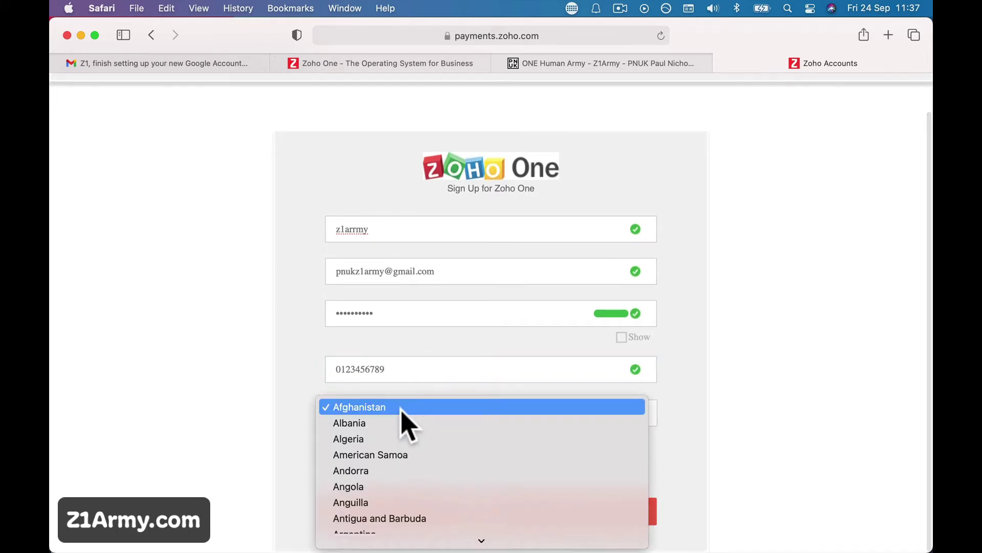
{"action": "type", "text": "un"}
{"action": "scroll", "coordinate": [406, 460], "scroll_direction": "down", "scroll_amount": 3}
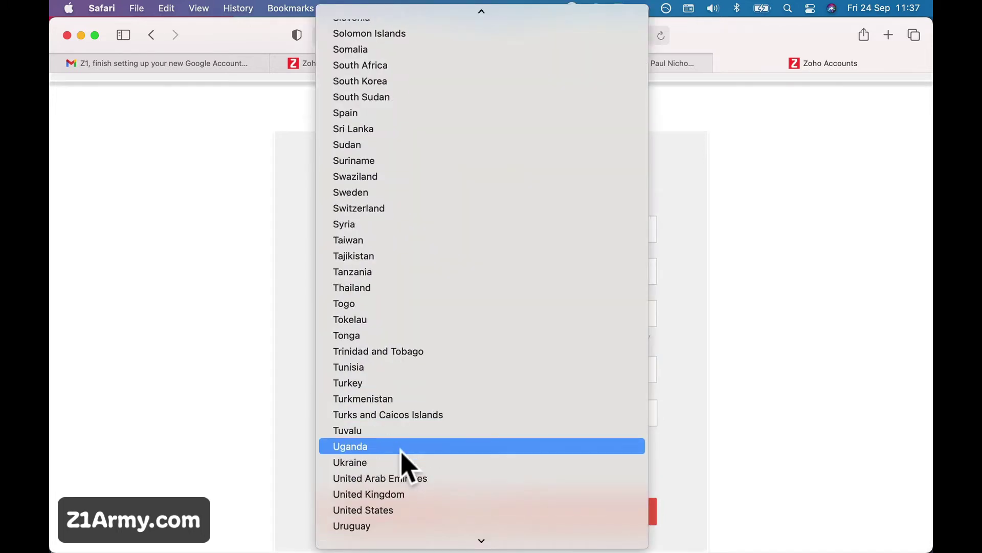
{"action": "left_click", "coordinate": [412, 445]}
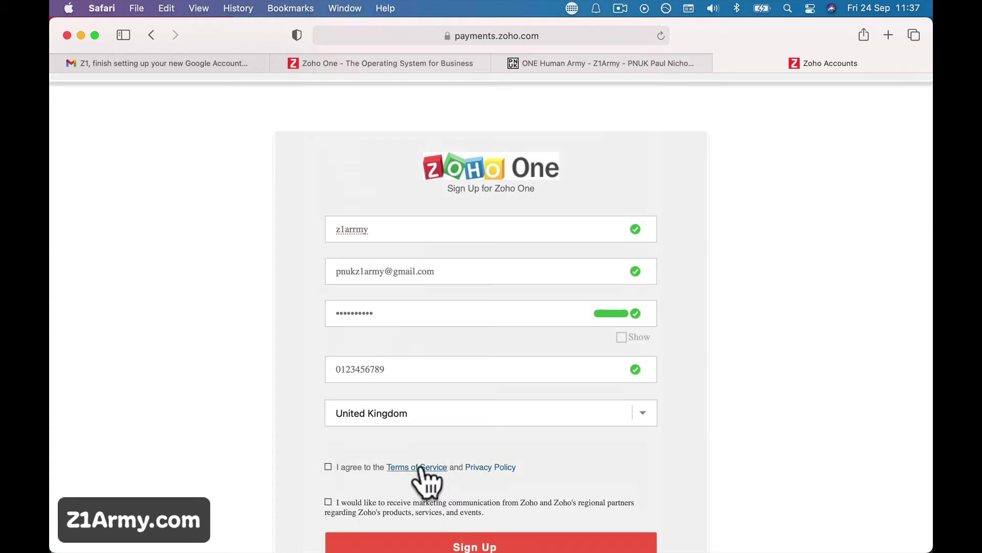
{"action": "left_click", "coordinate": [328, 467]}
{"action": "scroll", "coordinate": [457, 485], "scroll_direction": "down", "scroll_amount": 2}
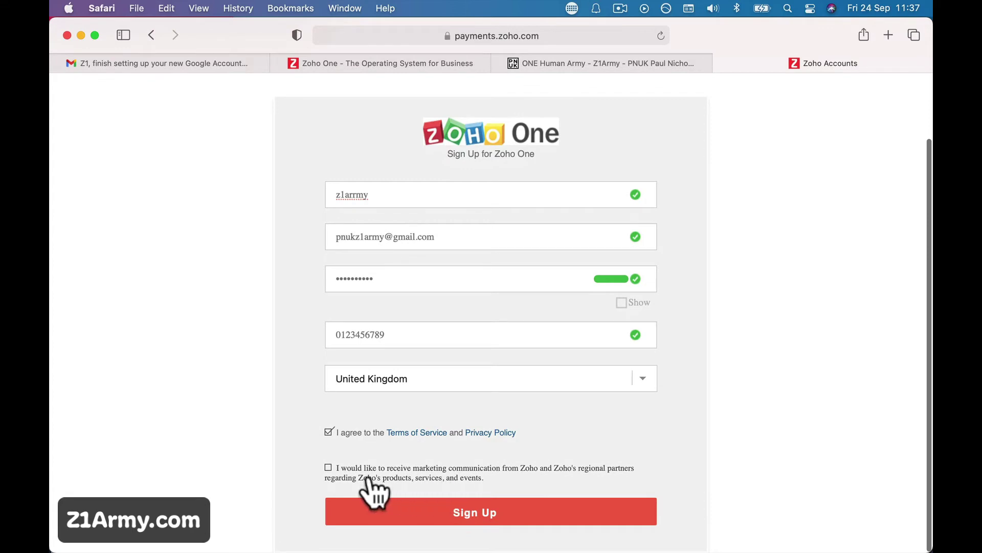
{"action": "left_click", "coordinate": [503, 517]}
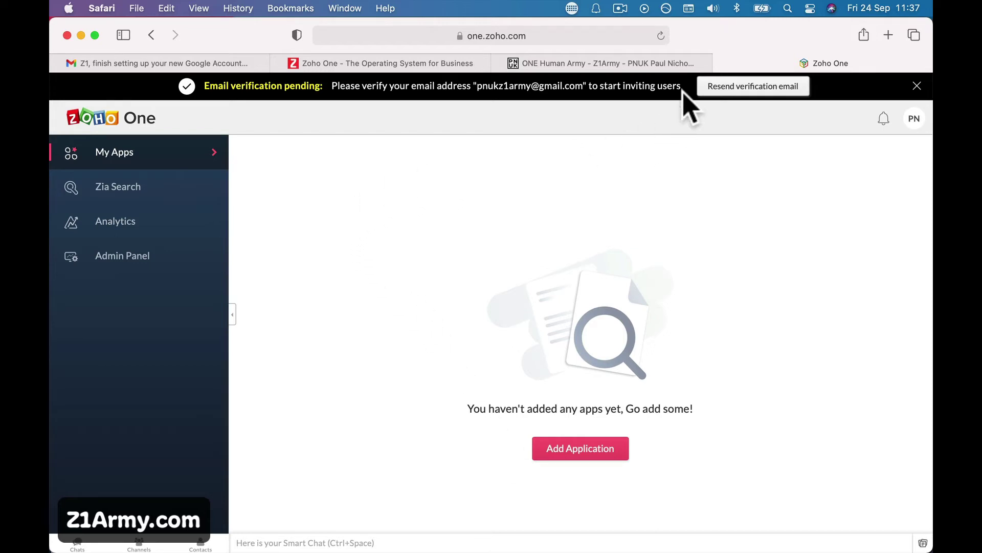
- Once the empty Zoho One apps dashboard loads, switch to the Gmail tab
{"action": "left_click", "coordinate": [162, 64]}
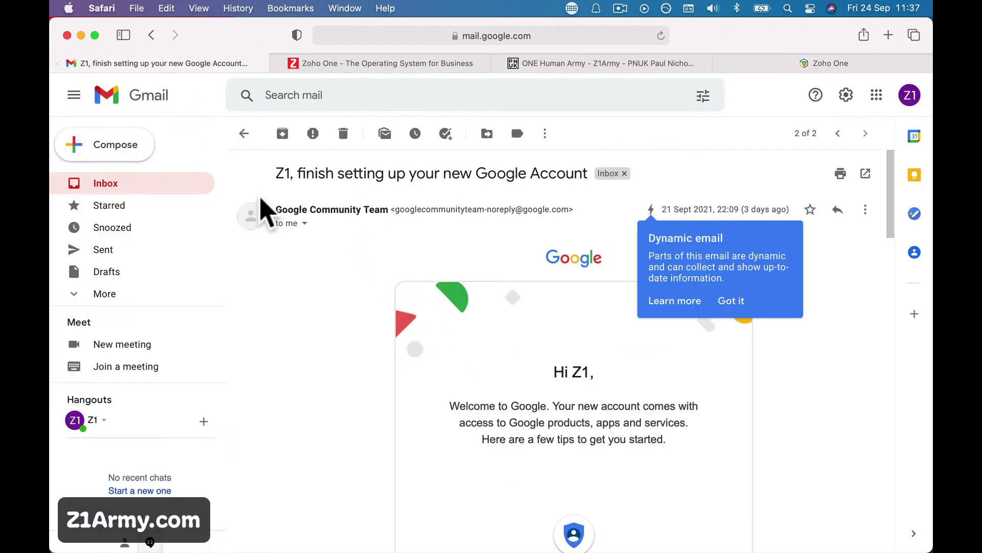
- Look through Gmail's Social and Promotions categories for the Zoho email, then return to Primary
{"action": "left_click", "coordinate": [153, 185]}
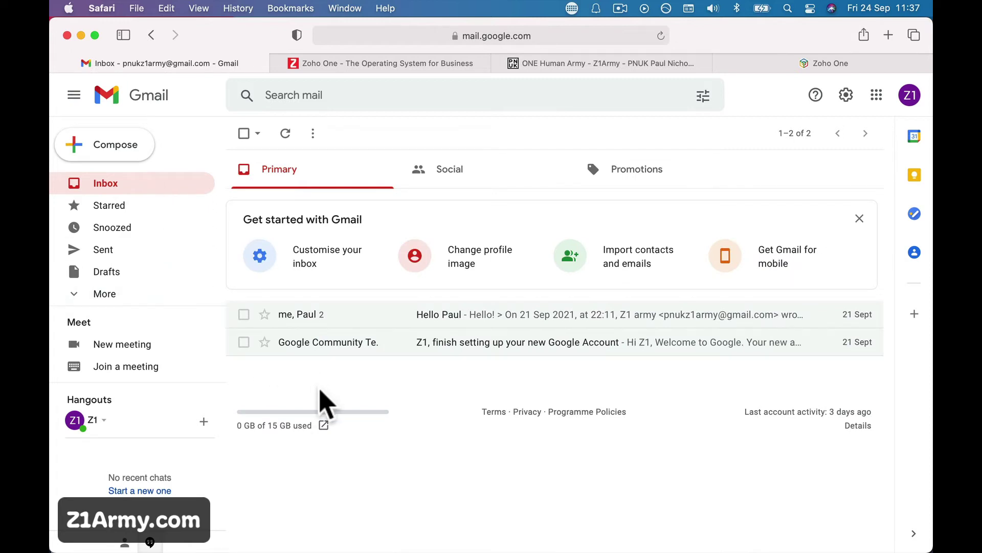
{"action": "left_click", "coordinate": [105, 296]}
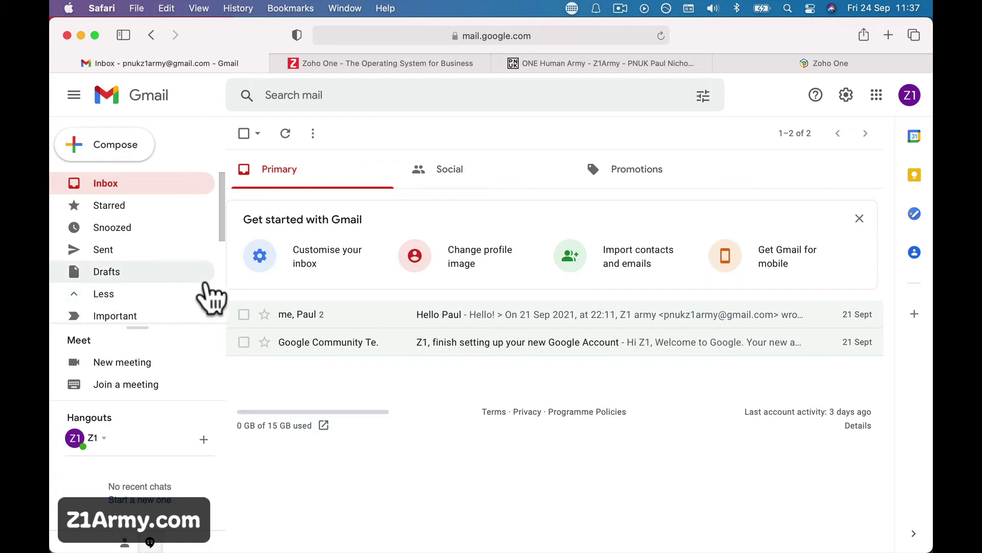
{"action": "left_click", "coordinate": [434, 185]}
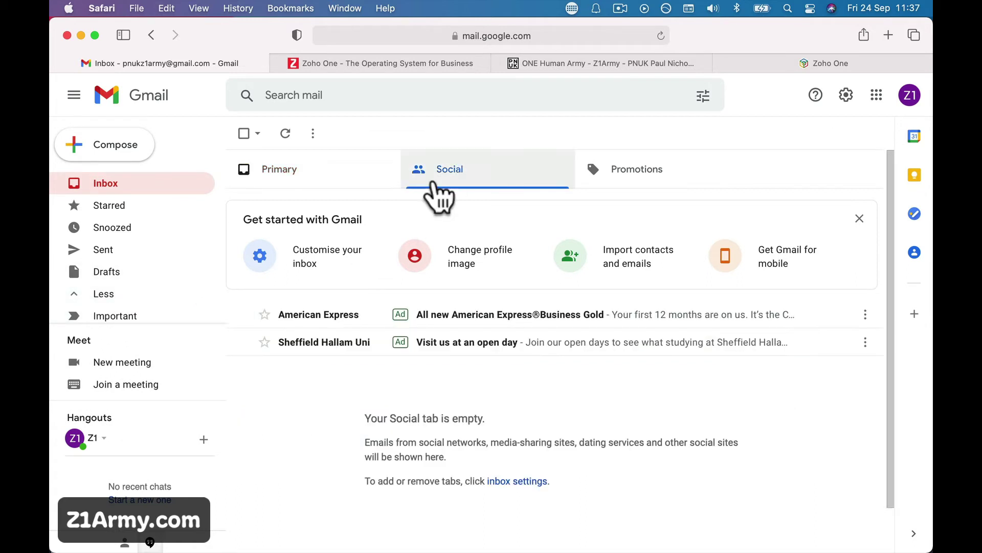
{"action": "left_click", "coordinate": [647, 171]}
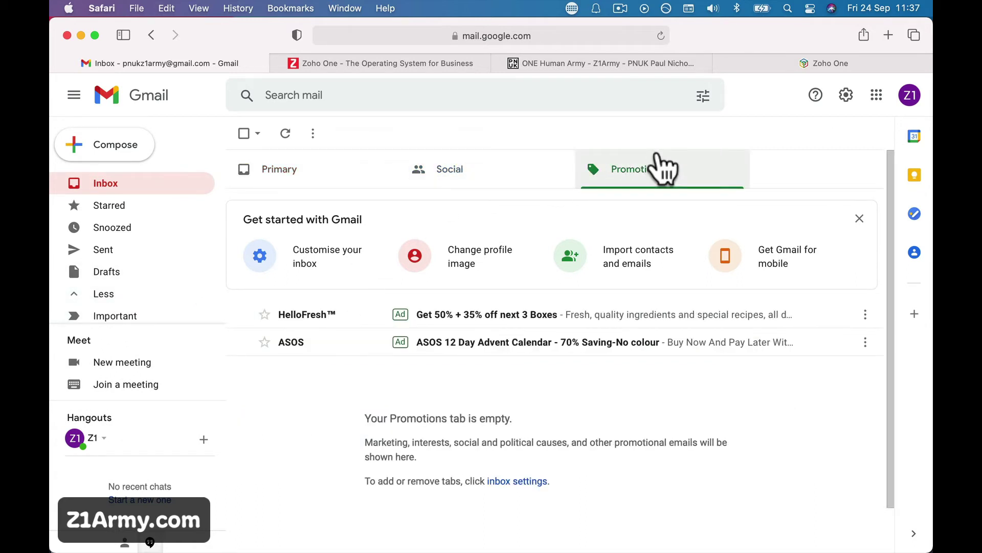
{"action": "left_click", "coordinate": [542, 177]}
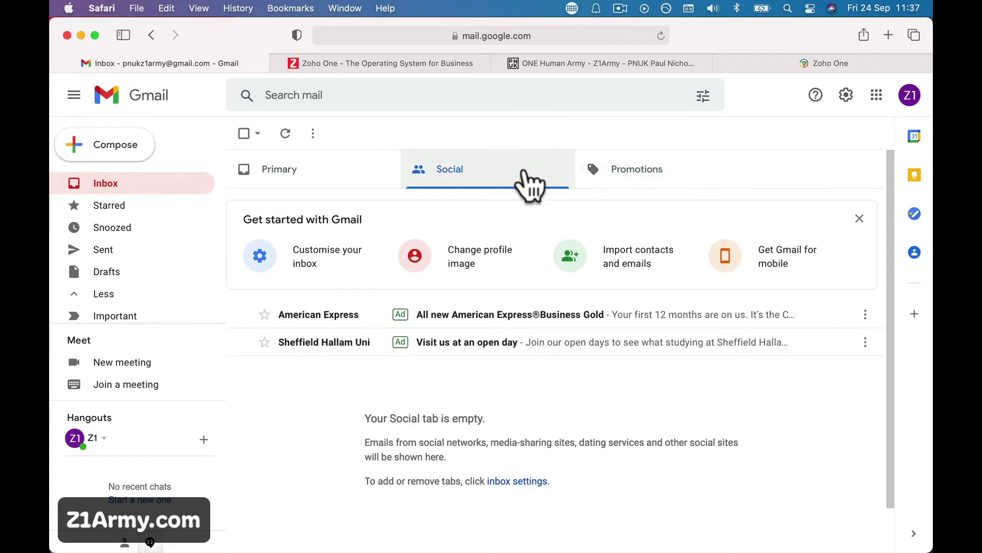
{"action": "left_click", "coordinate": [362, 187]}
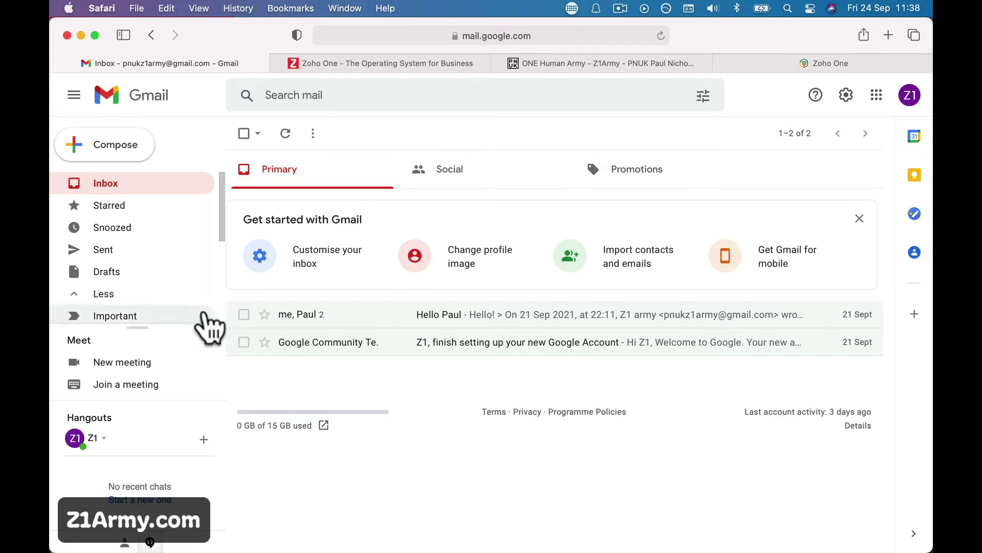
- Check the Spam folder for the Zoho email, then switch to the PNUK website tab
{"action": "scroll", "coordinate": [114, 273], "scroll_direction": "down", "scroll_amount": 3}
{"action": "scroll", "coordinate": [117, 272], "scroll_direction": "down", "scroll_amount": 2}
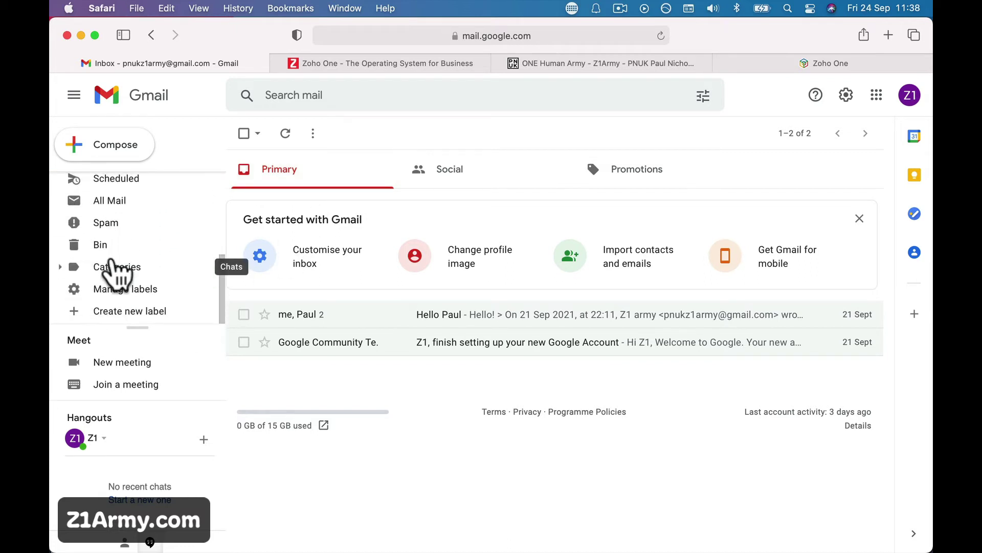
{"action": "left_click", "coordinate": [123, 225]}
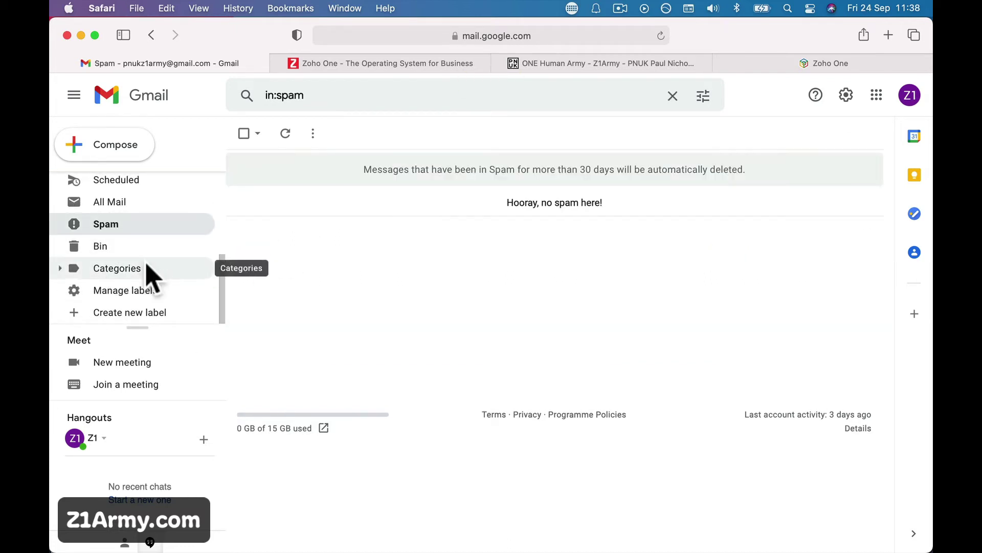
{"action": "left_click", "coordinate": [562, 64]}
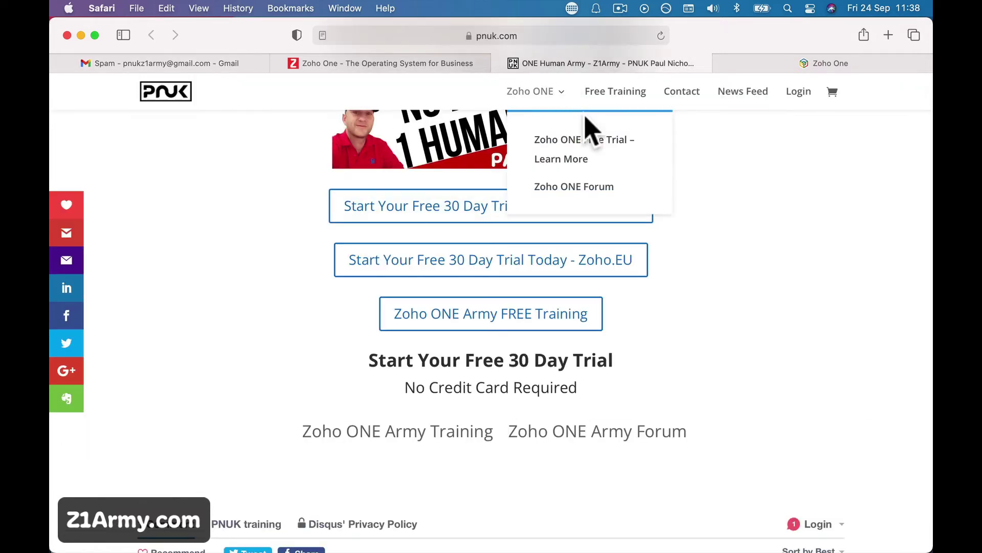
- Resend the Zoho One verification email from the banner, then go back to the Gmail inbox
{"action": "left_click", "coordinate": [842, 64]}
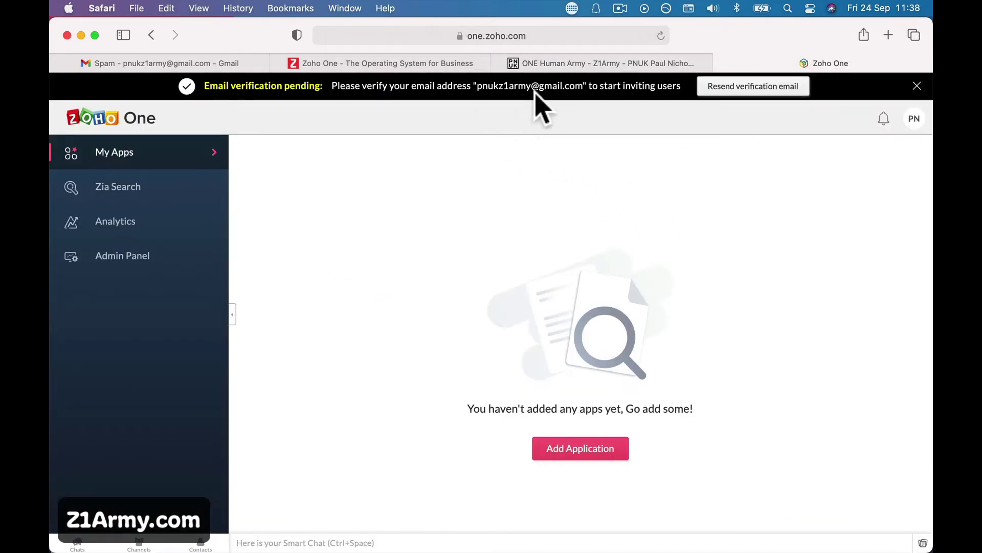
{"action": "left_click", "coordinate": [724, 88]}
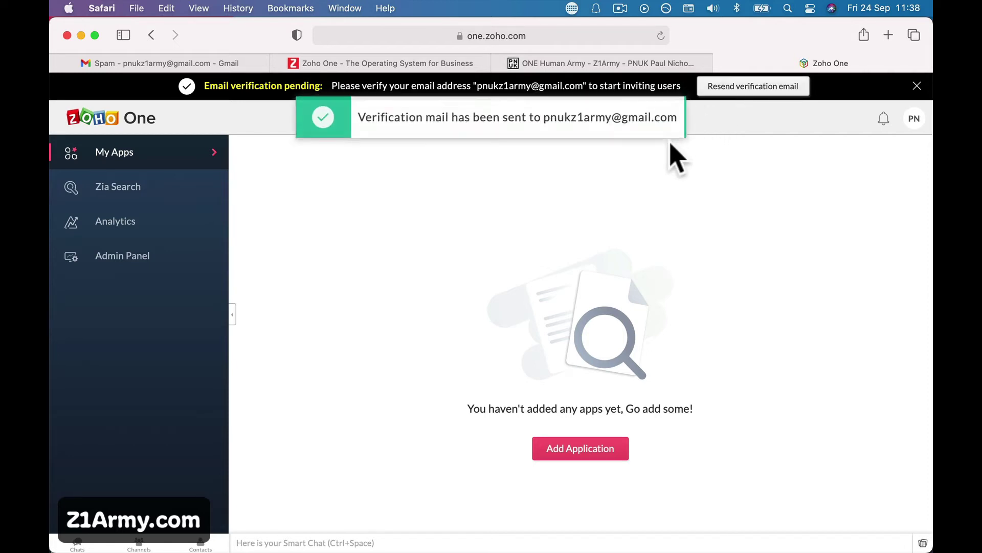
{"action": "left_click", "coordinate": [211, 66]}
{"action": "scroll", "coordinate": [179, 217], "scroll_direction": "up", "scroll_amount": 5}
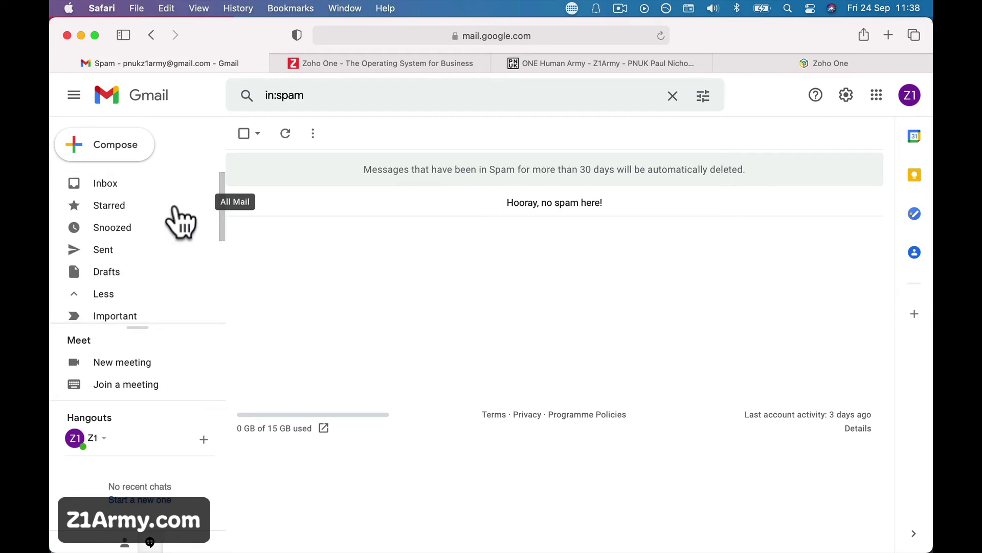
{"action": "left_click", "coordinate": [151, 186]}
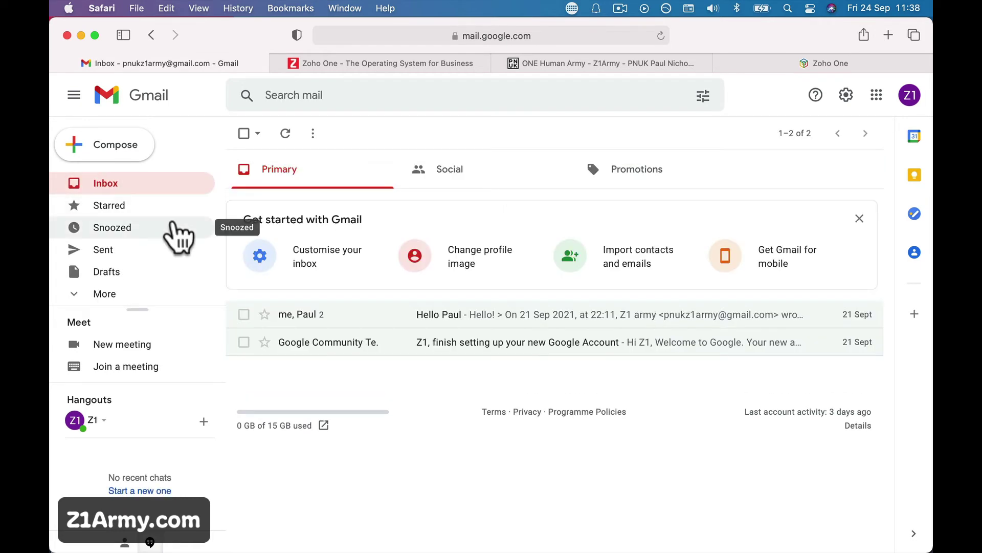
- Refresh the inbox, open 'Welcome to Zoho!' and follow its Confirm Account link
{"action": "left_click", "coordinate": [285, 134]}
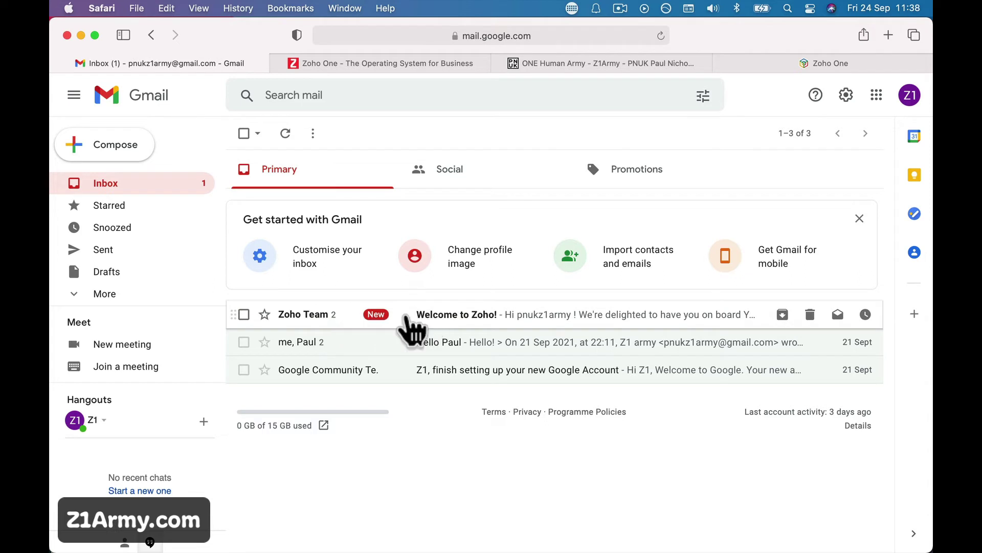
{"action": "left_click", "coordinate": [406, 314]}
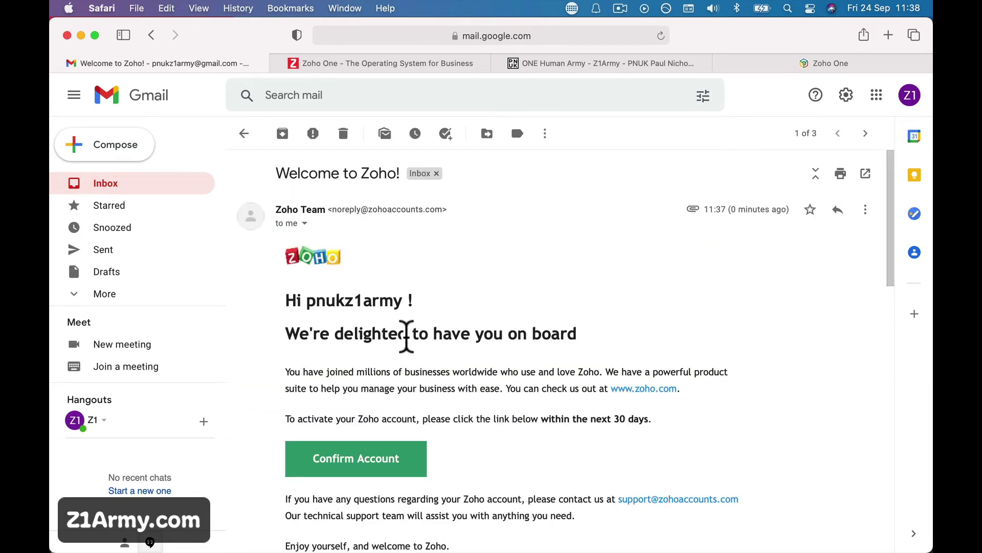
{"action": "scroll", "coordinate": [407, 335], "scroll_direction": "down", "scroll_amount": 5}
{"action": "left_click", "coordinate": [392, 275]}
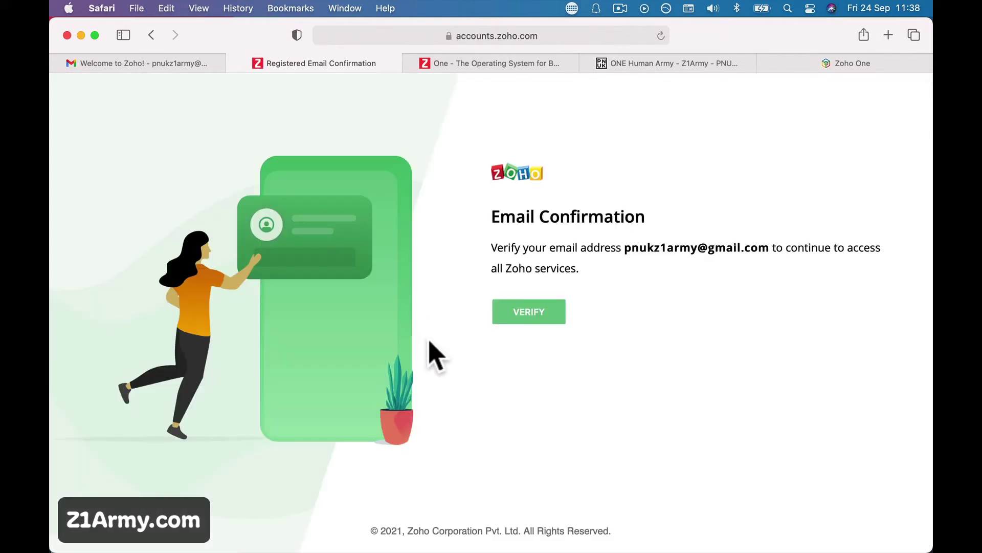
- Verify the e-mail address, access the account and open its apps
{"action": "left_click", "coordinate": [521, 319]}
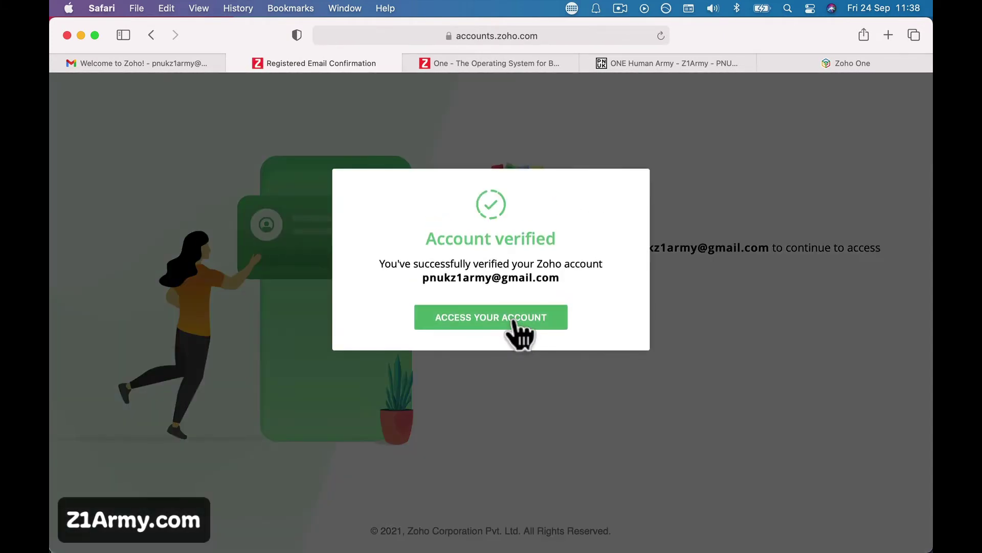
{"action": "left_click", "coordinate": [514, 320]}
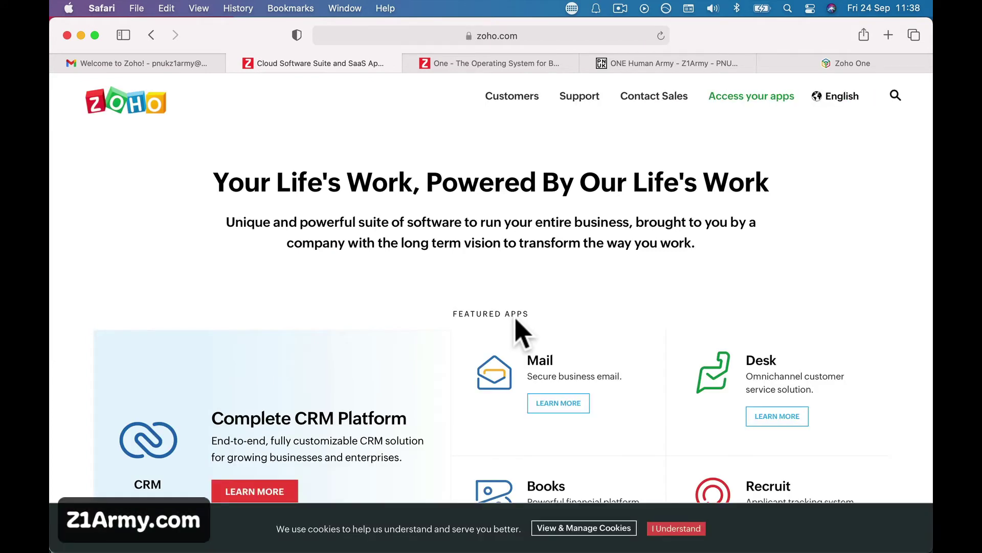
{"action": "left_click", "coordinate": [726, 98]}
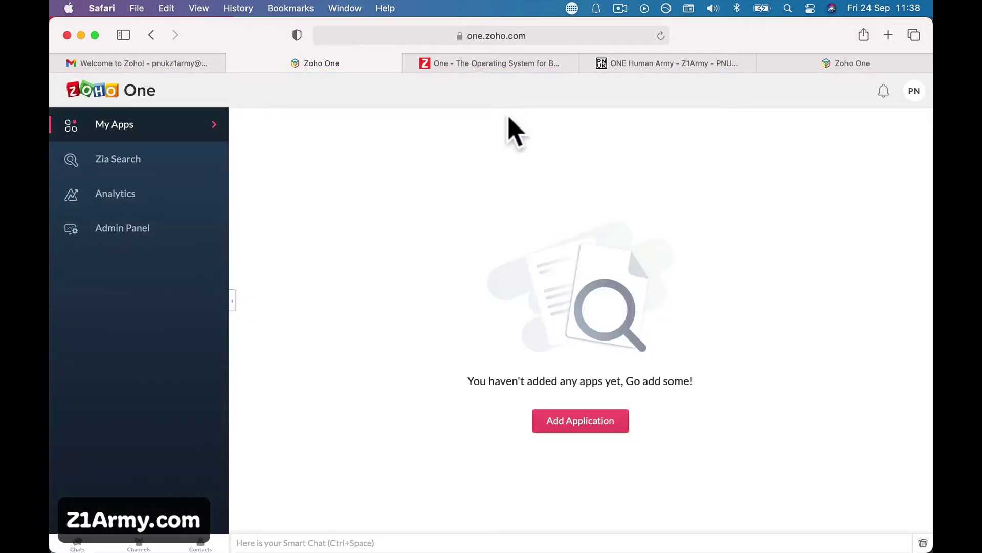
- Close the Zoho One marketing, Z1Army forum and duplicate Zoho One tabs
{"action": "left_click", "coordinate": [409, 63]}
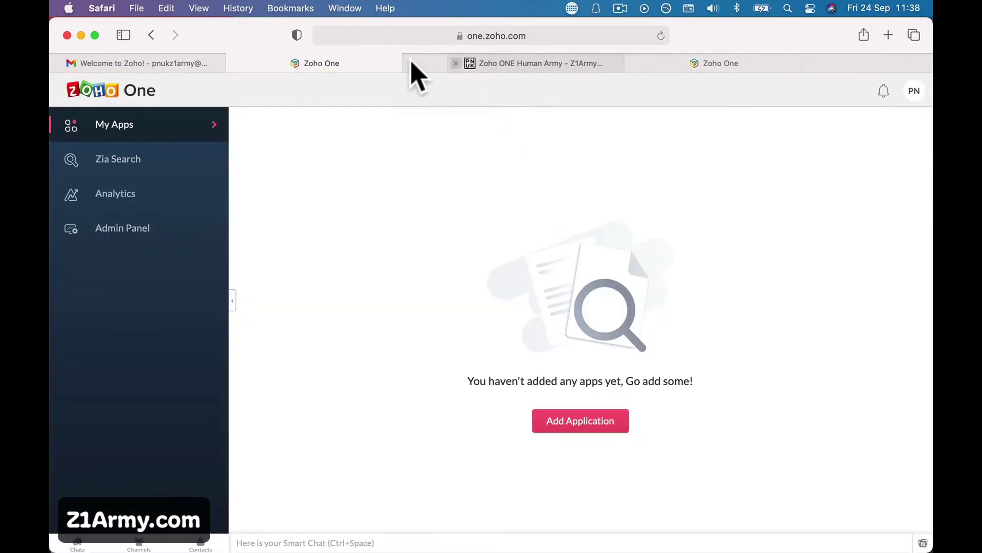
{"action": "left_click", "coordinate": [411, 63]}
{"action": "left_click", "coordinate": [409, 63]}
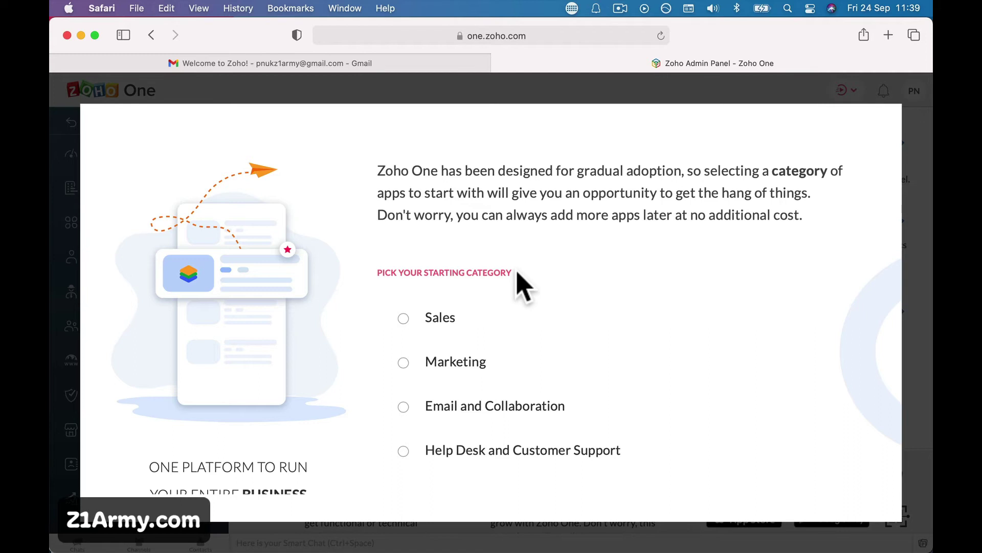
- Select Sales as the starting category and continue
{"action": "scroll", "coordinate": [522, 281], "scroll_direction": "down", "scroll_amount": 3}
{"action": "scroll", "coordinate": [522, 282], "scroll_direction": "up", "scroll_amount": 3}
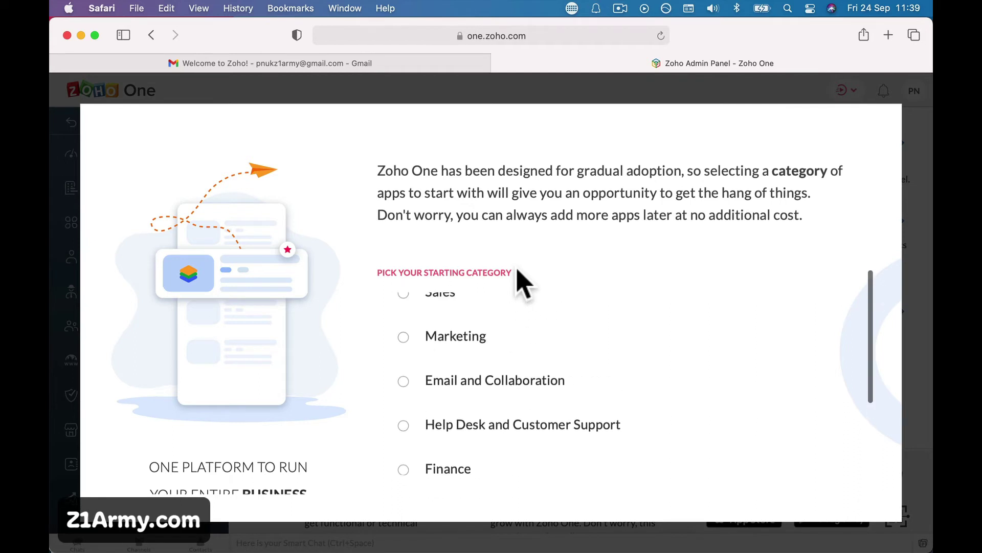
{"action": "scroll", "coordinate": [486, 338], "scroll_direction": "down", "scroll_amount": 3}
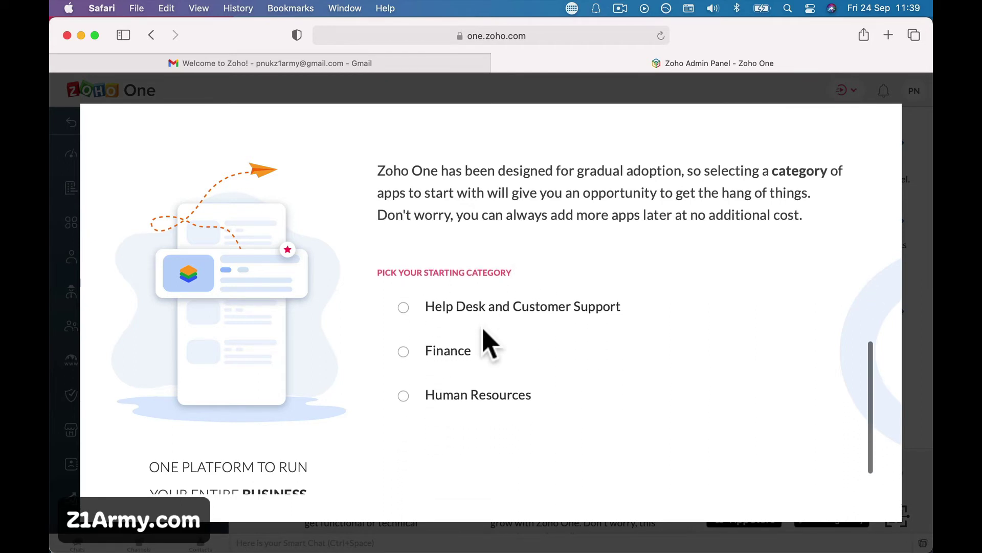
{"action": "scroll", "coordinate": [486, 338], "scroll_direction": "up", "scroll_amount": 3}
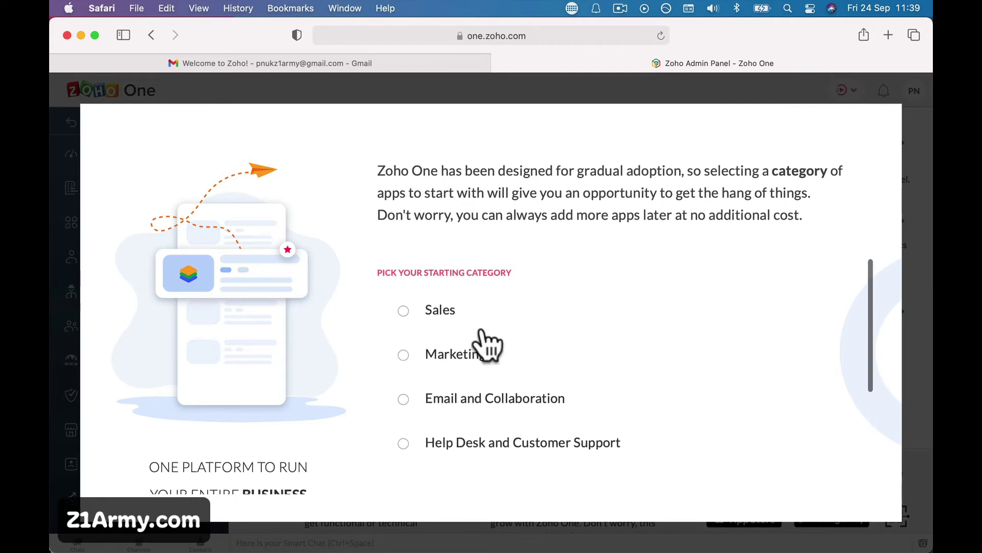
{"action": "left_click", "coordinate": [404, 312]}
{"action": "scroll", "coordinate": [481, 389], "scroll_direction": "down", "scroll_amount": 2}
{"action": "scroll", "coordinate": [499, 407], "scroll_direction": "down", "scroll_amount": 1}
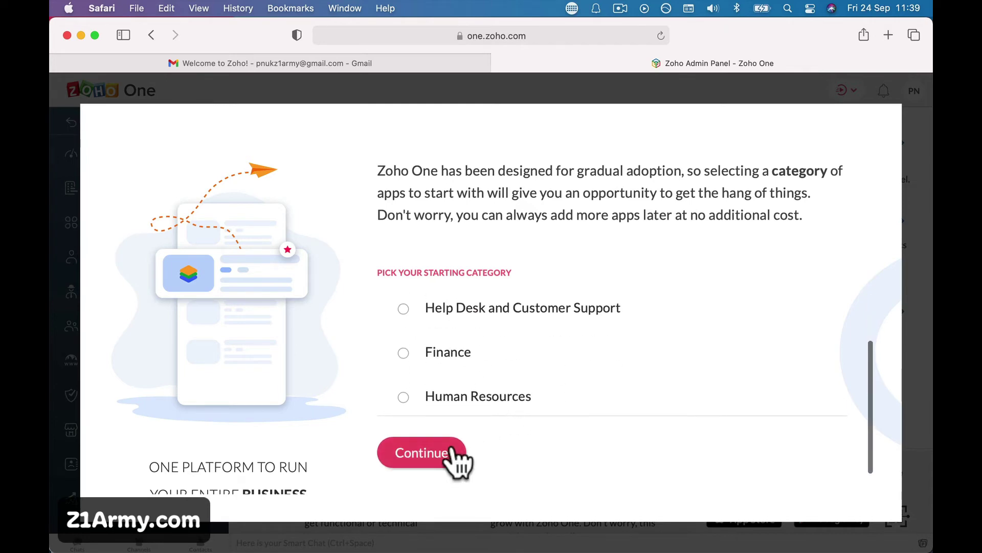
{"action": "left_click", "coordinate": [454, 458]}
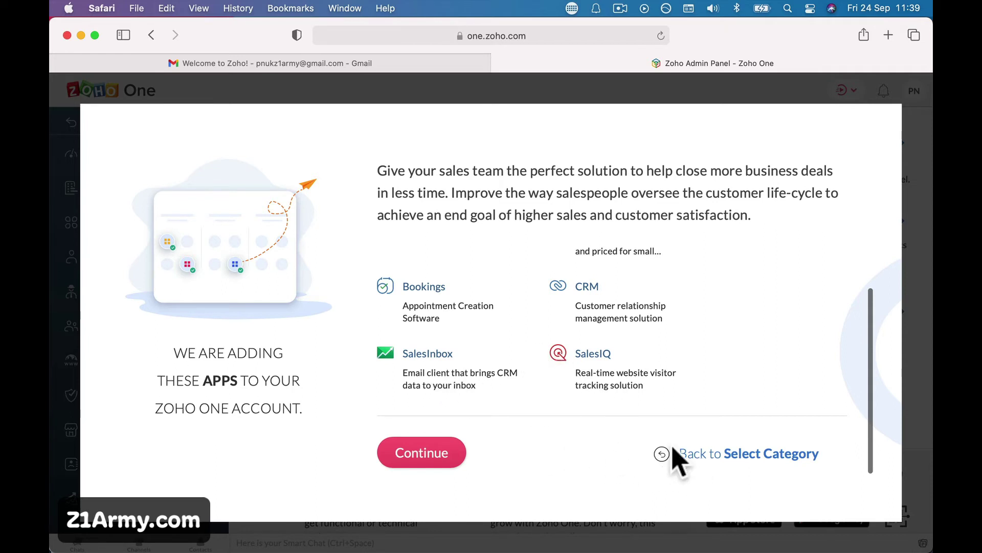
- Go back, try the Email and Collaboration category, then return to the category list
{"action": "left_click", "coordinate": [678, 454]}
{"action": "scroll", "coordinate": [512, 368], "scroll_direction": "down", "scroll_amount": 3}
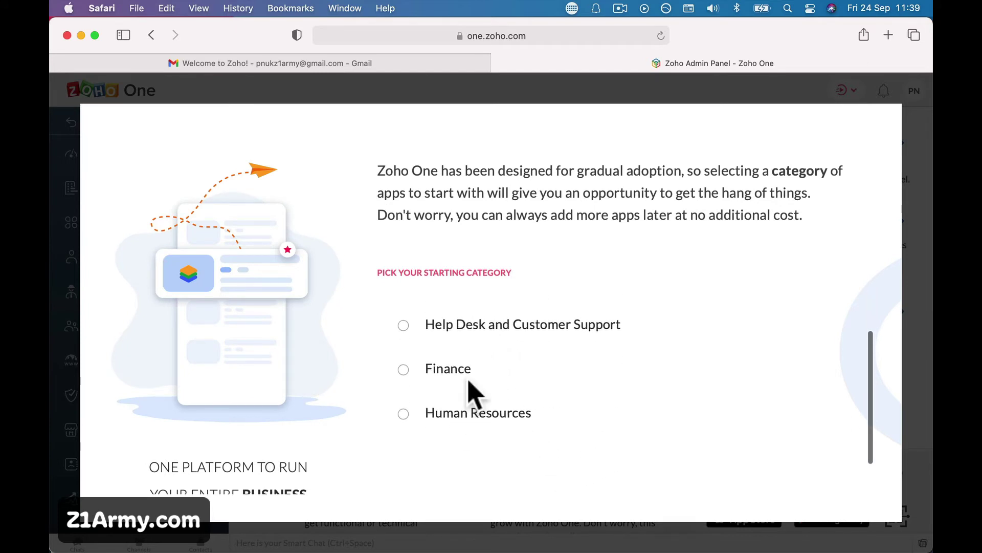
{"action": "scroll", "coordinate": [475, 380], "scroll_direction": "up", "scroll_amount": 3}
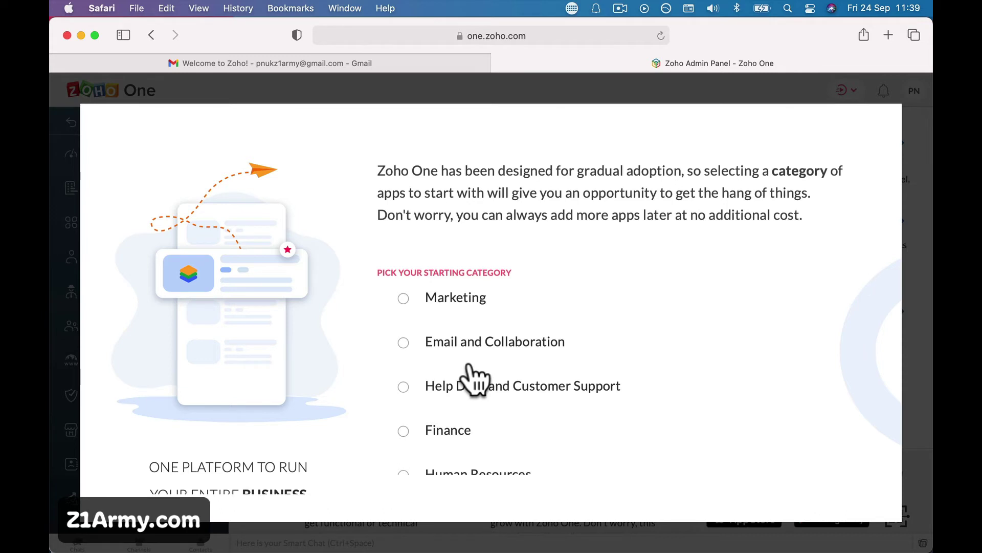
{"action": "left_click", "coordinate": [469, 358]}
{"action": "left_click", "coordinate": [456, 450]}
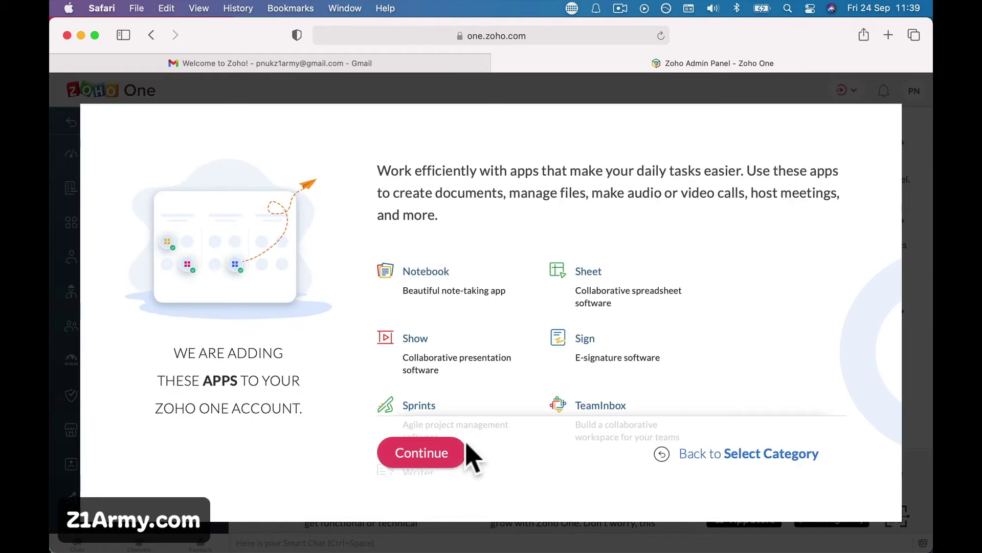
{"action": "scroll", "coordinate": [484, 376], "scroll_direction": "down", "scroll_amount": 5}
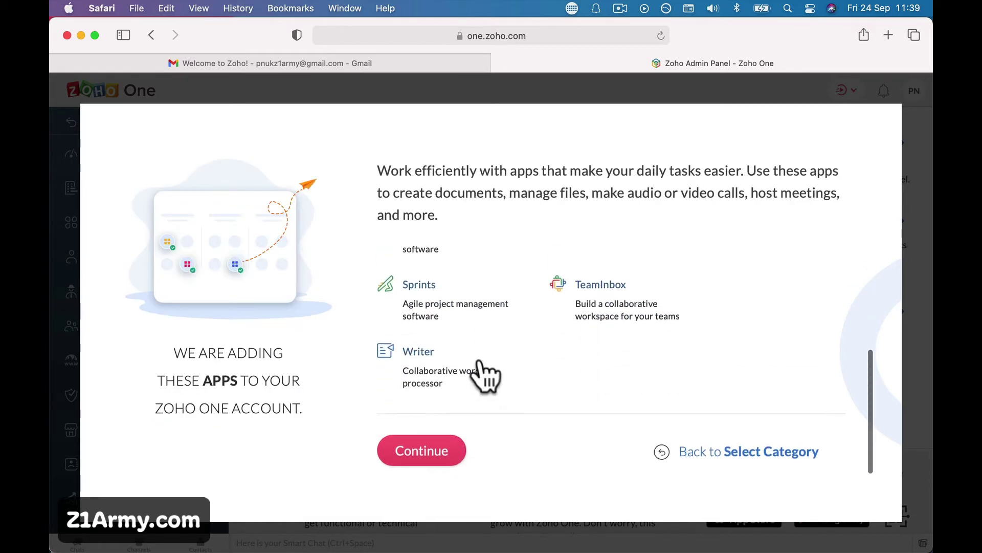
{"action": "scroll", "coordinate": [484, 376], "scroll_direction": "up", "scroll_amount": 5}
{"action": "left_click", "coordinate": [724, 461]}
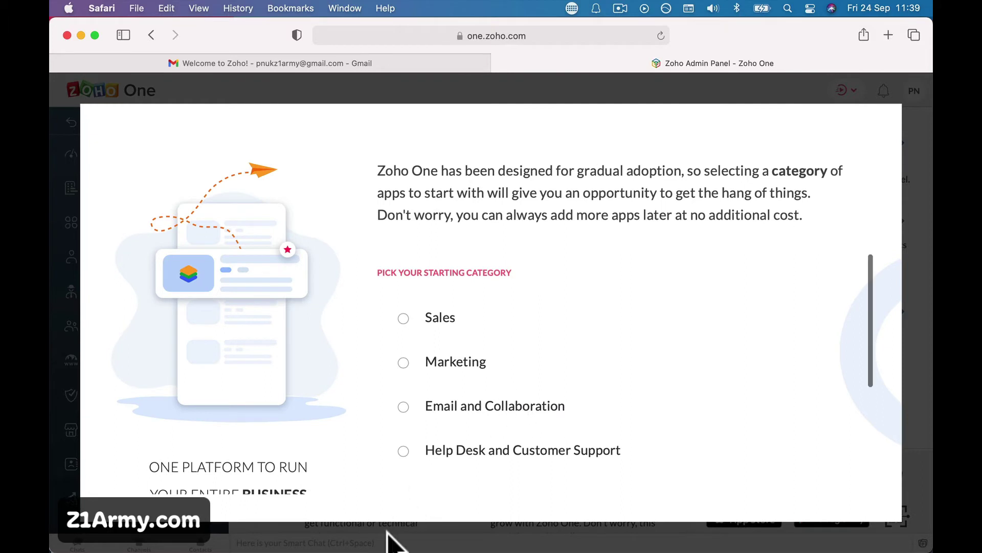
- Review the category list again and settle on Sales as the starting category
{"action": "scroll", "coordinate": [669, 399], "scroll_direction": "down", "scroll_amount": 3}
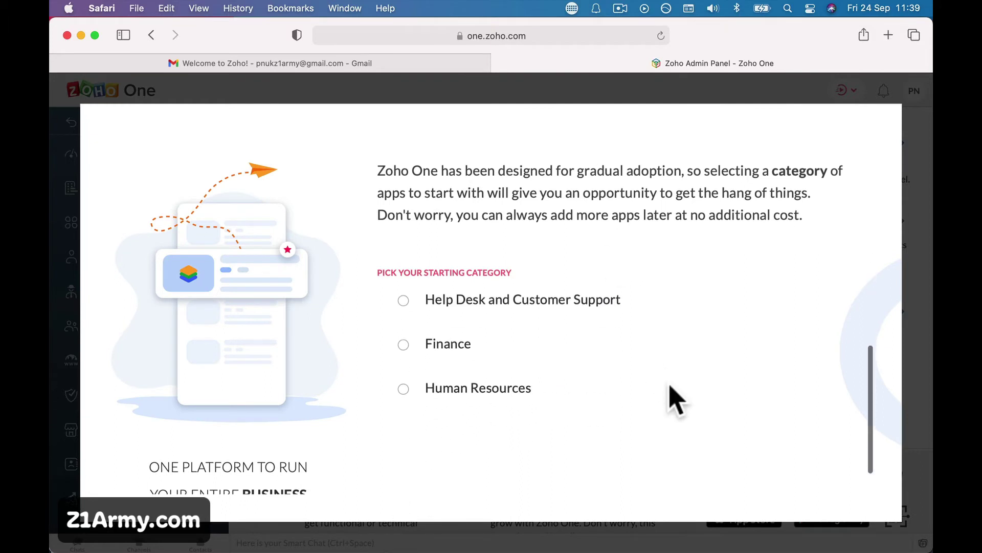
{"action": "scroll", "coordinate": [642, 292], "scroll_direction": "up", "scroll_amount": 5}
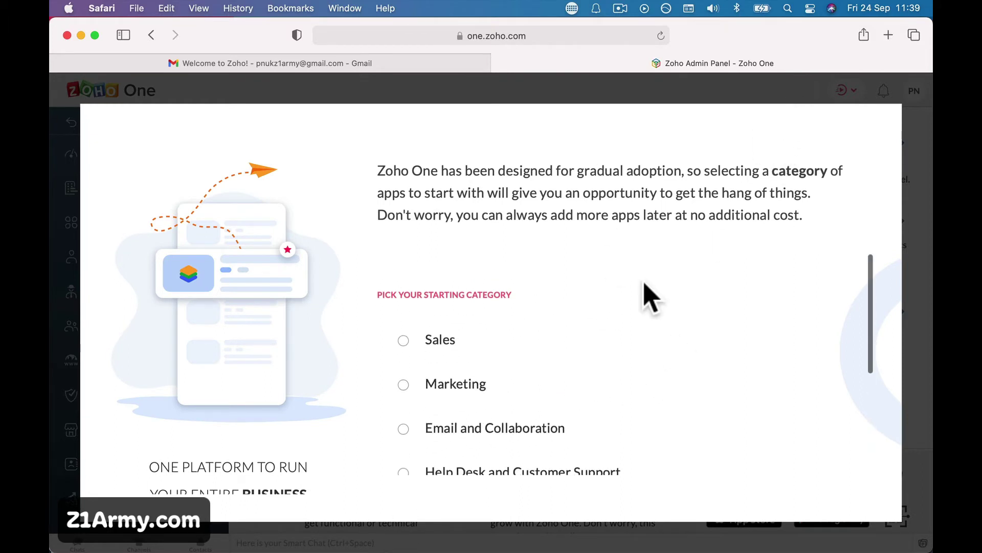
{"action": "scroll", "coordinate": [581, 322], "scroll_direction": "down", "scroll_amount": 3}
{"action": "scroll", "coordinate": [581, 323], "scroll_direction": "up", "scroll_amount": 3}
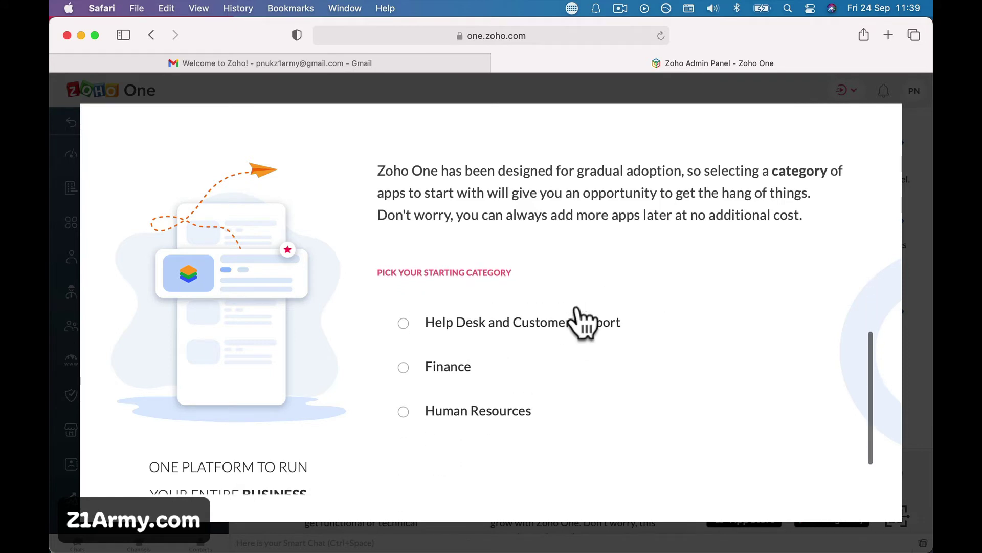
{"action": "scroll", "coordinate": [478, 347], "scroll_direction": "down", "scroll_amount": 3}
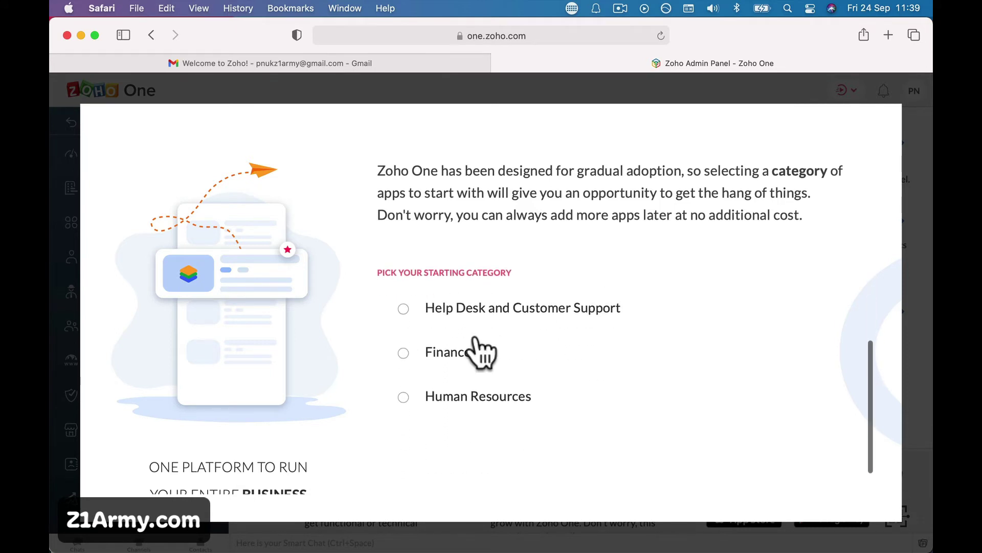
{"action": "scroll", "coordinate": [478, 353], "scroll_direction": "up", "scroll_amount": 3}
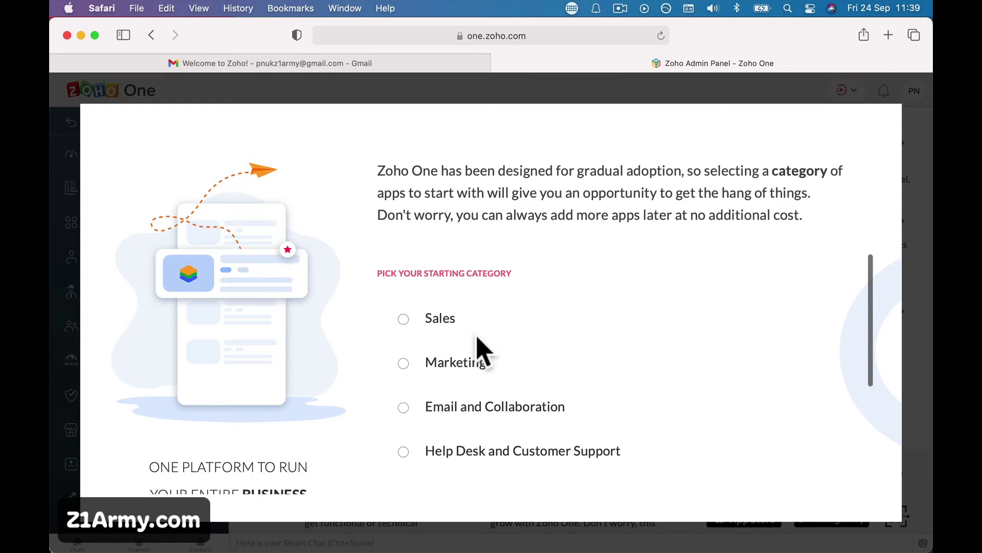
{"action": "left_click", "coordinate": [404, 318]}
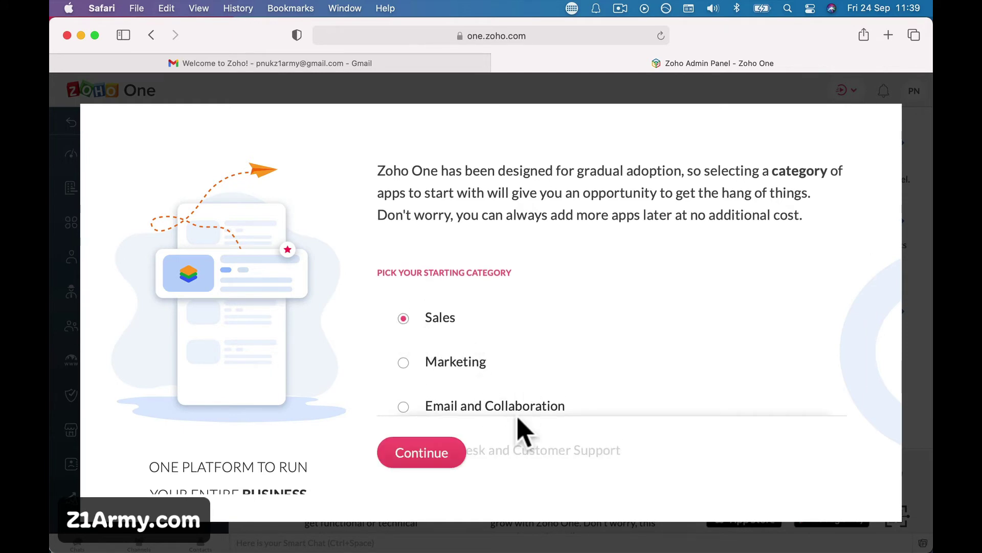
- Continue past the Sales apps list and accept the Meeting, Projects and WorkDrive remote-work apps
{"action": "left_click", "coordinate": [434, 449]}
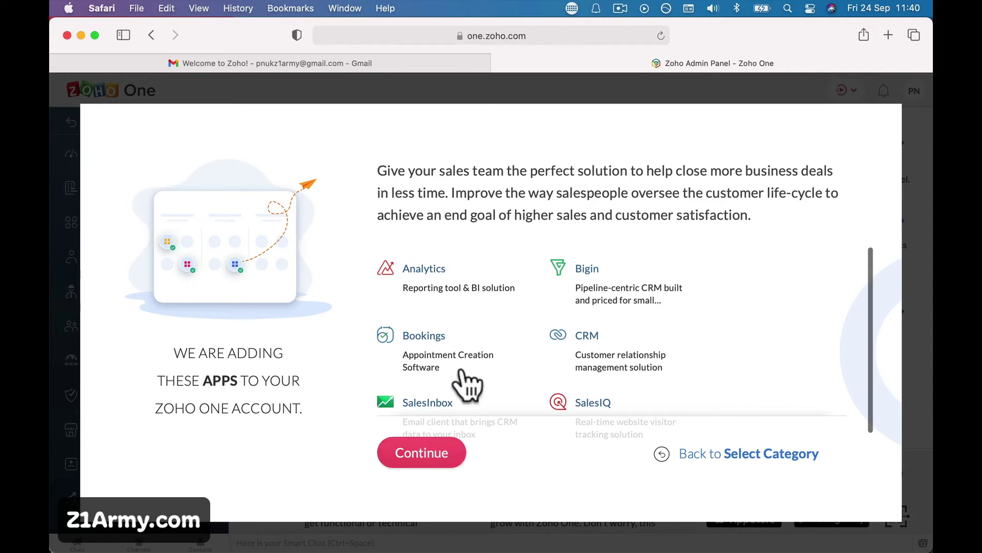
{"action": "scroll", "coordinate": [463, 376], "scroll_direction": "down", "scroll_amount": 2}
{"action": "scroll", "coordinate": [463, 373], "scroll_direction": "up", "scroll_amount": 2}
{"action": "scroll", "coordinate": [466, 384], "scroll_direction": "down", "scroll_amount": 2}
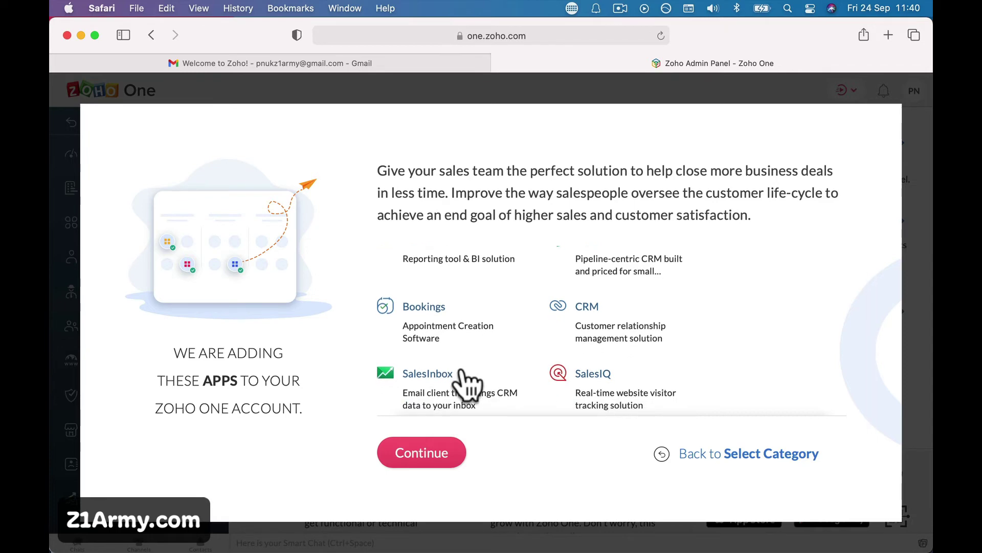
{"action": "scroll", "coordinate": [466, 376], "scroll_direction": "down", "scroll_amount": 1}
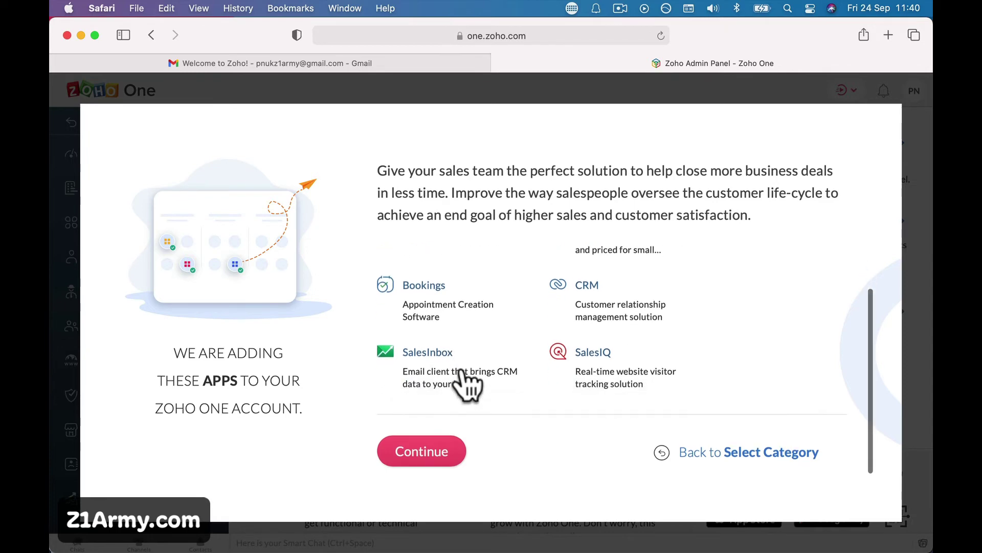
{"action": "left_click", "coordinate": [447, 456]}
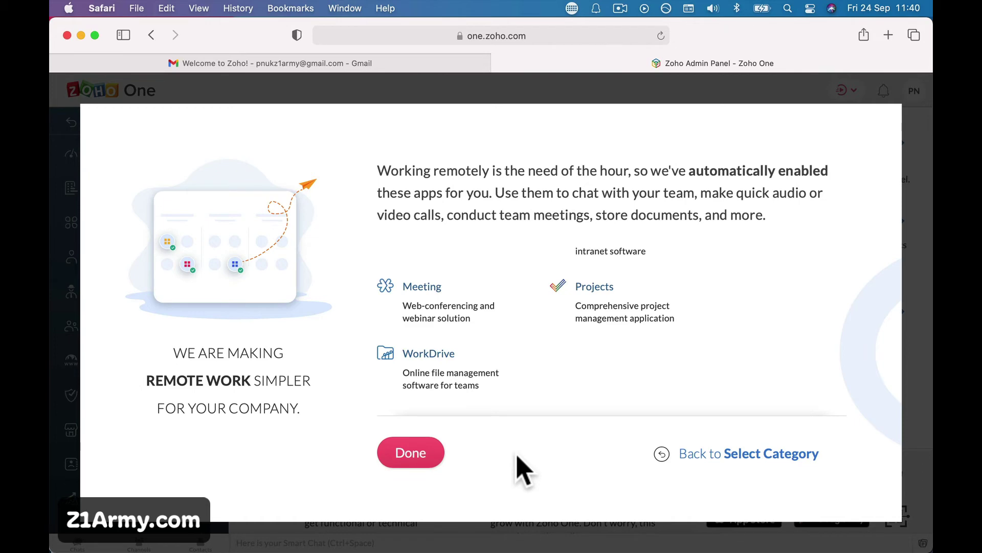
{"action": "left_click", "coordinate": [421, 459]}
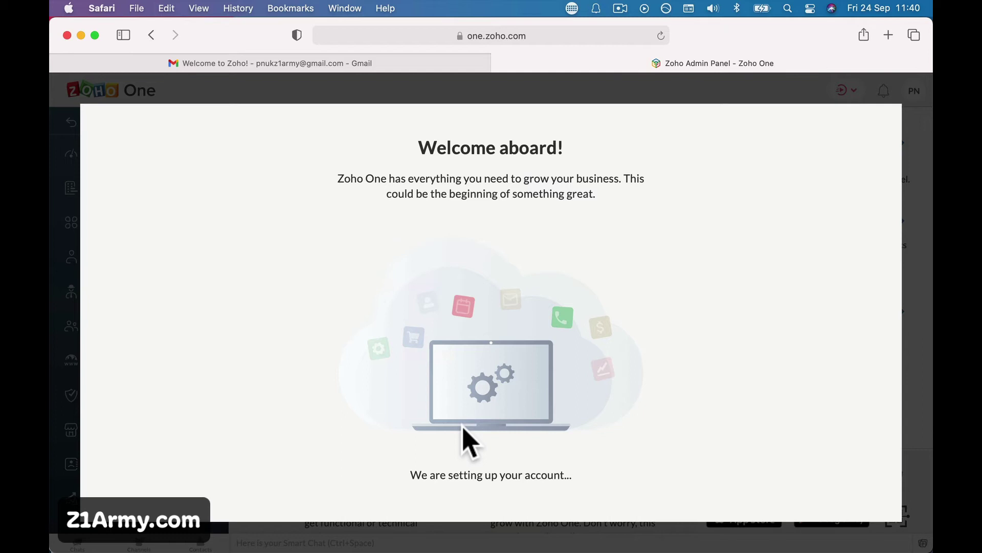
- Wait on 'Welcome aboard!' until the admin page shows the Welcome to Zoho One tour
{"action": "scroll", "coordinate": [469, 443], "scroll_direction": "down", "scroll_amount": 1}
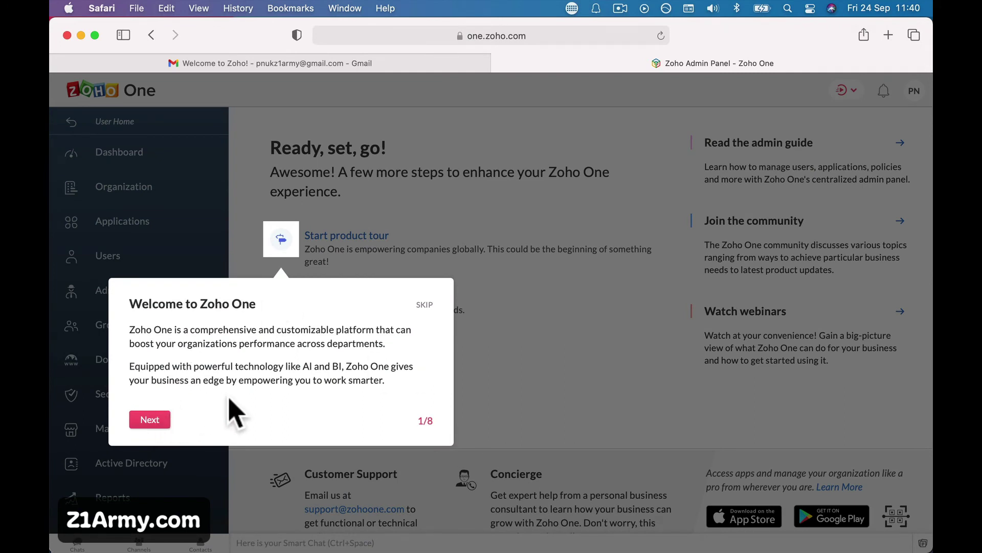
- Advance the tour through Applications, Users, Groups, Security, Reports and Quick Actions to 8/8, then finish it
{"action": "left_click", "coordinate": [162, 421]}
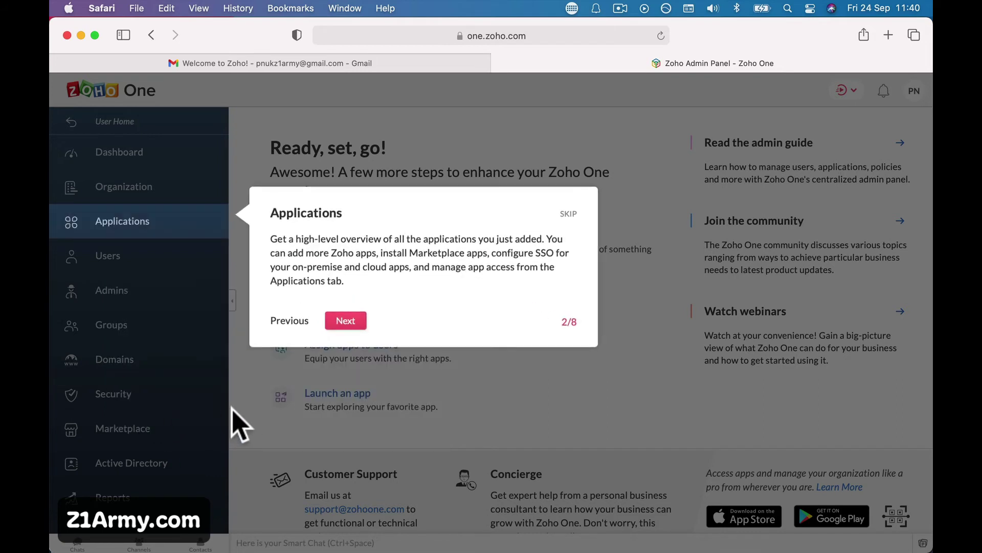
{"action": "left_click", "coordinate": [345, 320]}
{"action": "left_click", "coordinate": [345, 326]}
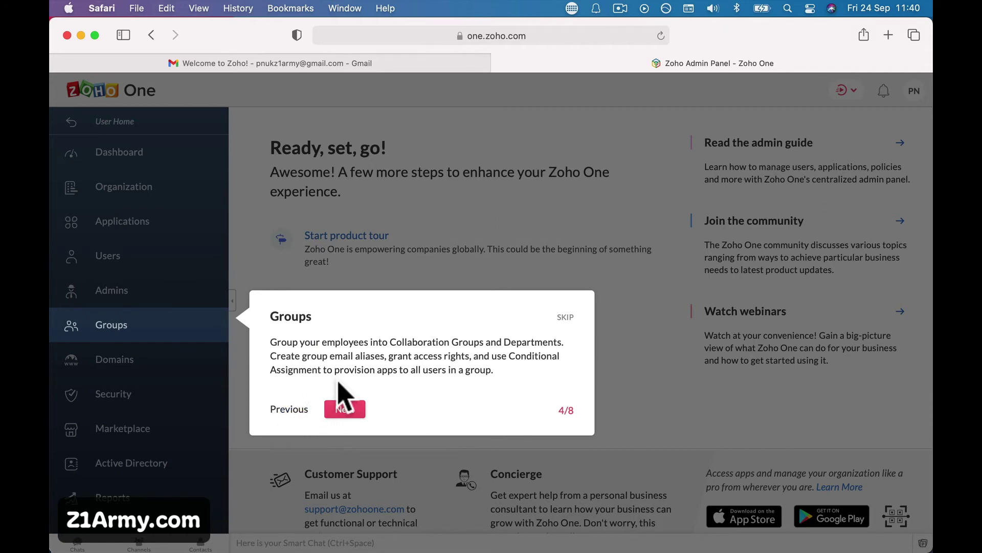
{"action": "left_click", "coordinate": [350, 409]}
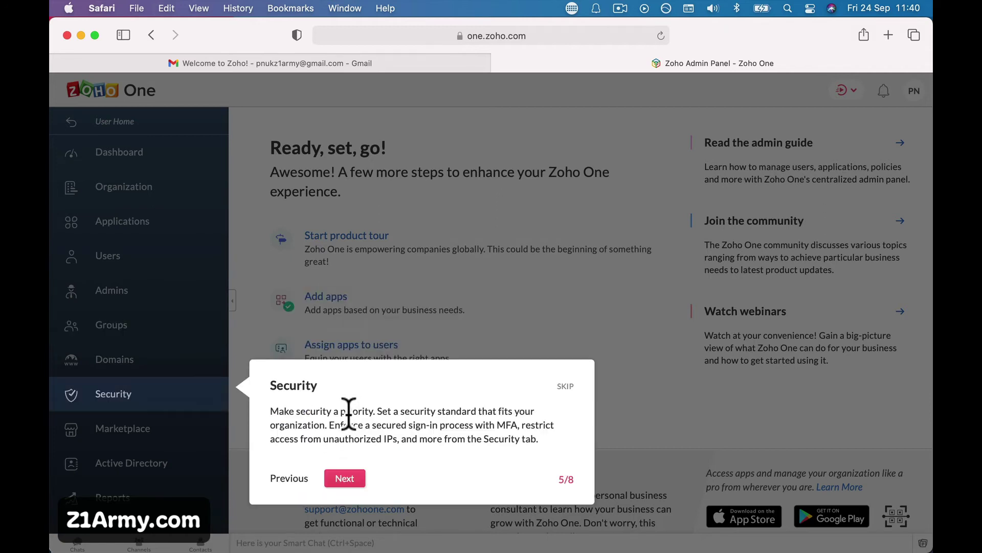
{"action": "left_click", "coordinate": [345, 481]}
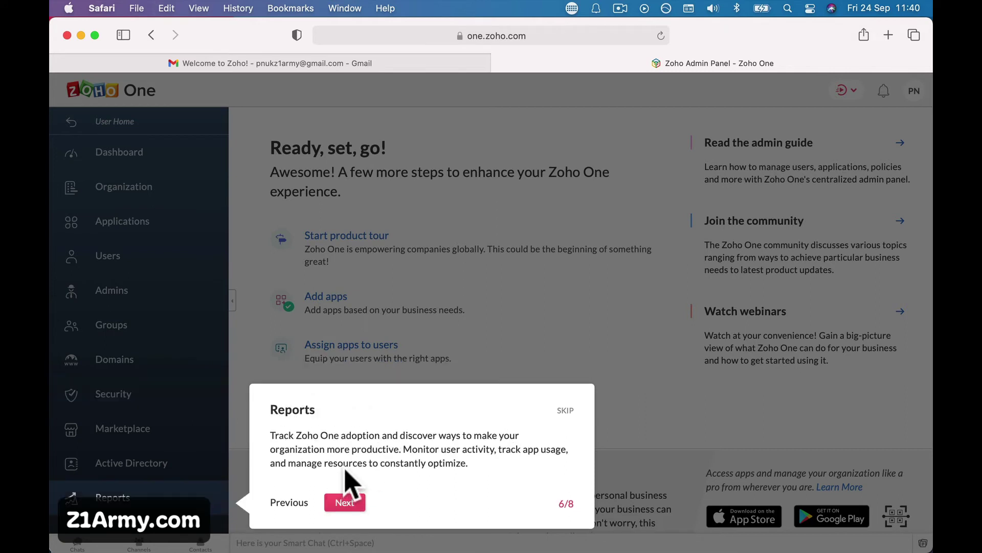
{"action": "left_click", "coordinate": [339, 503]}
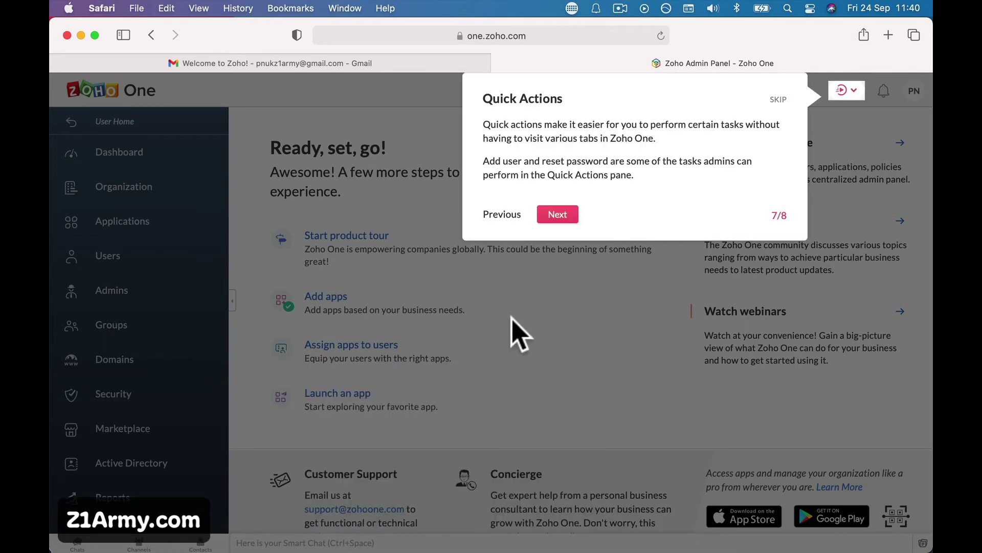
{"action": "left_click", "coordinate": [561, 214]}
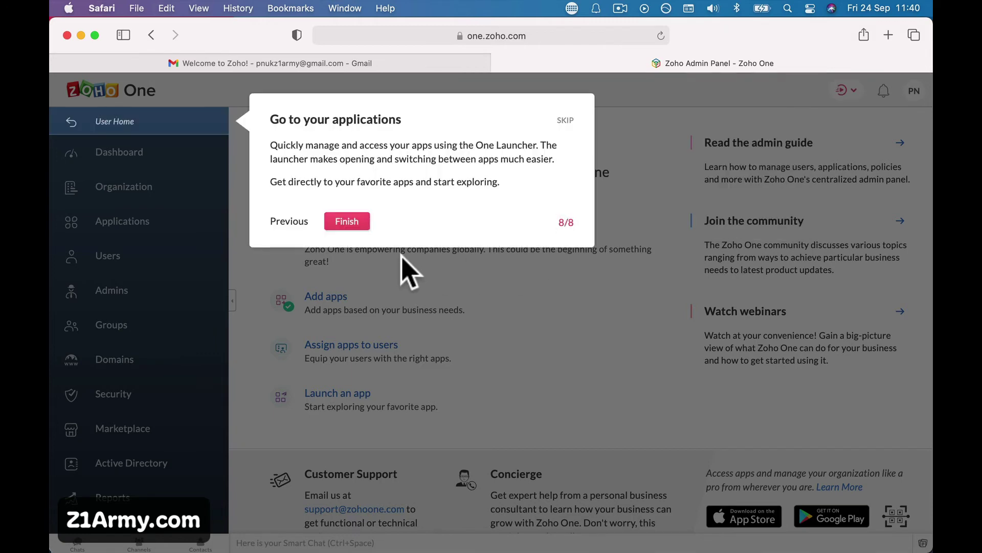
{"action": "left_click", "coordinate": [347, 222]}
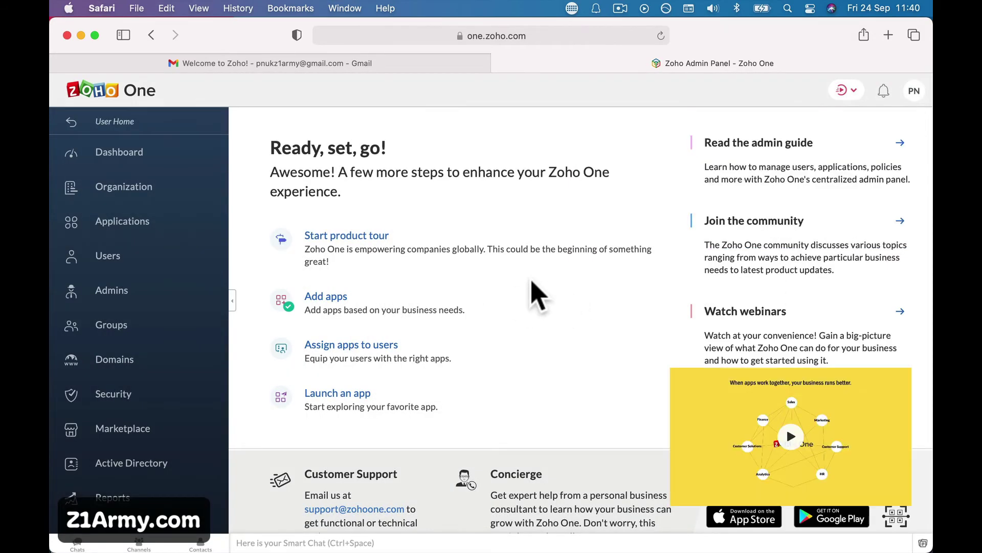
- Review Dashboard and Organization info, then list the active apps: Analytics, Bigin, Bookings, CRM, SalesIQ
{"action": "left_click", "coordinate": [150, 163]}
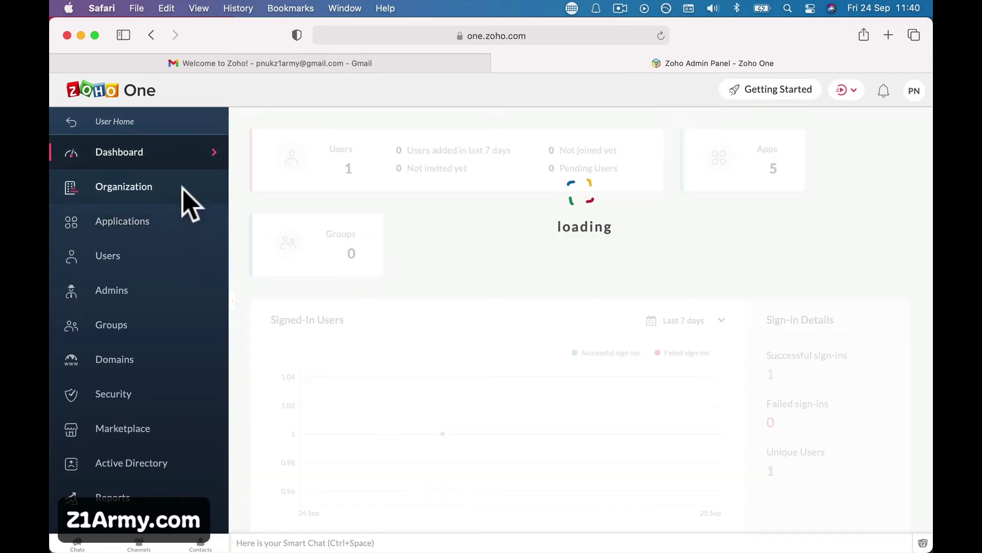
{"action": "left_click", "coordinate": [183, 189]}
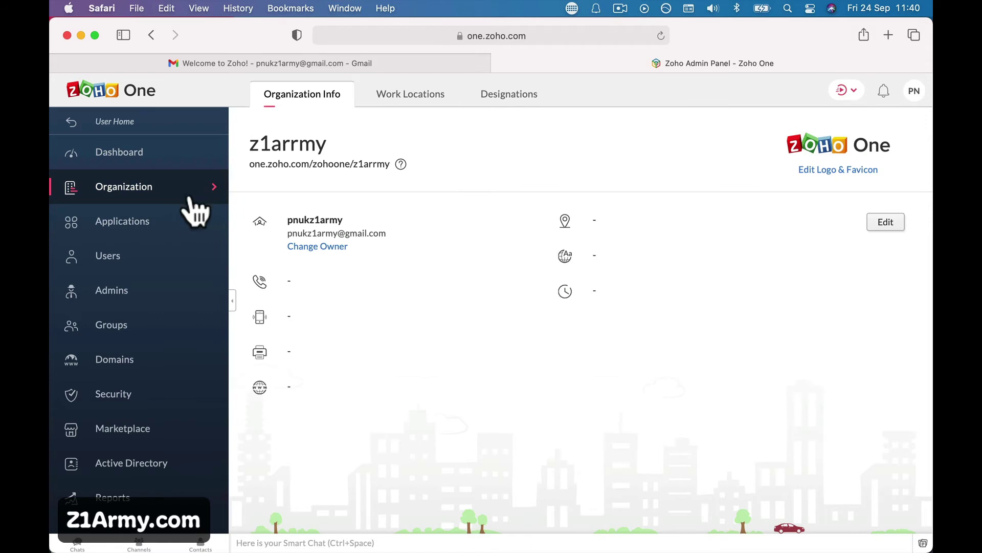
{"action": "left_click", "coordinate": [173, 226]}
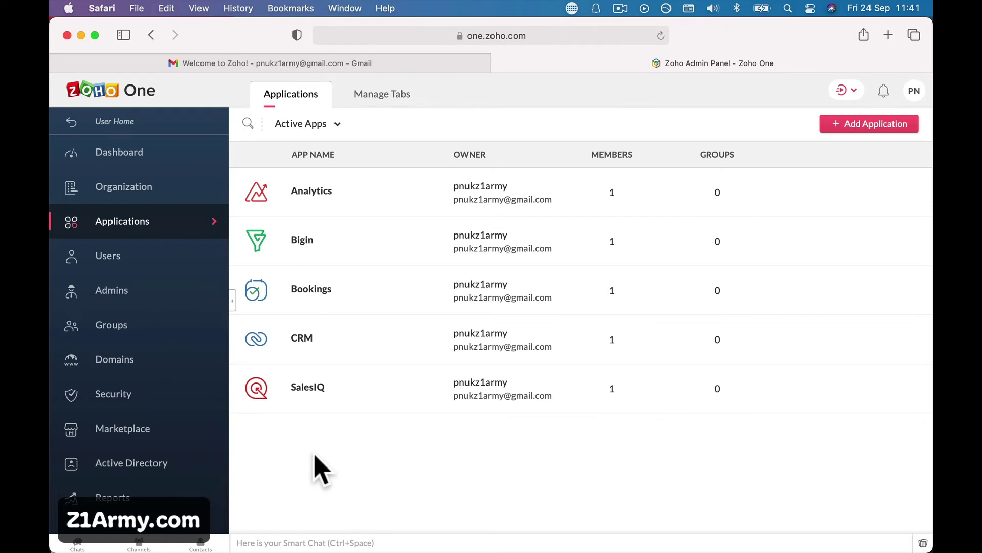
- Load the z1army.com forum in the Gmail tab
{"action": "left_click", "coordinate": [454, 62]}
{"action": "left_click", "coordinate": [473, 37]}
{"action": "type", "text": "z1"}
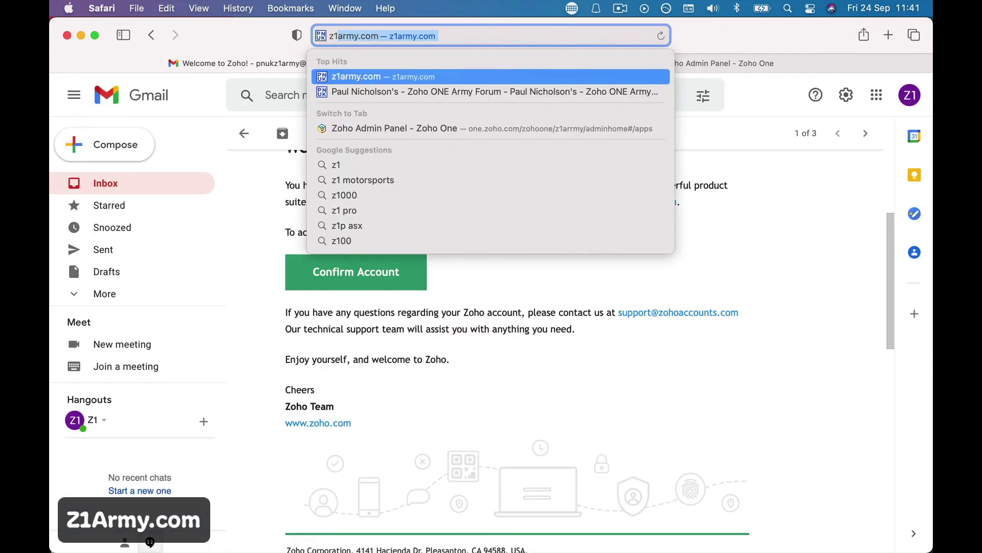
{"action": "key", "text": "Return"}
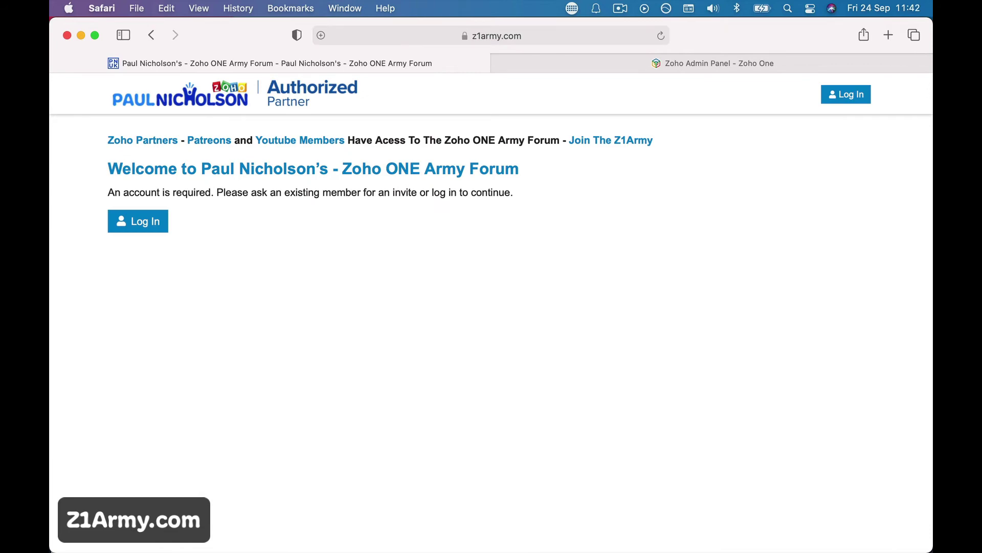
- From the Zoho Partners page, open Zoho.com's page for tagging PNUK LTD as partner
{"action": "left_click", "coordinate": [160, 144]}
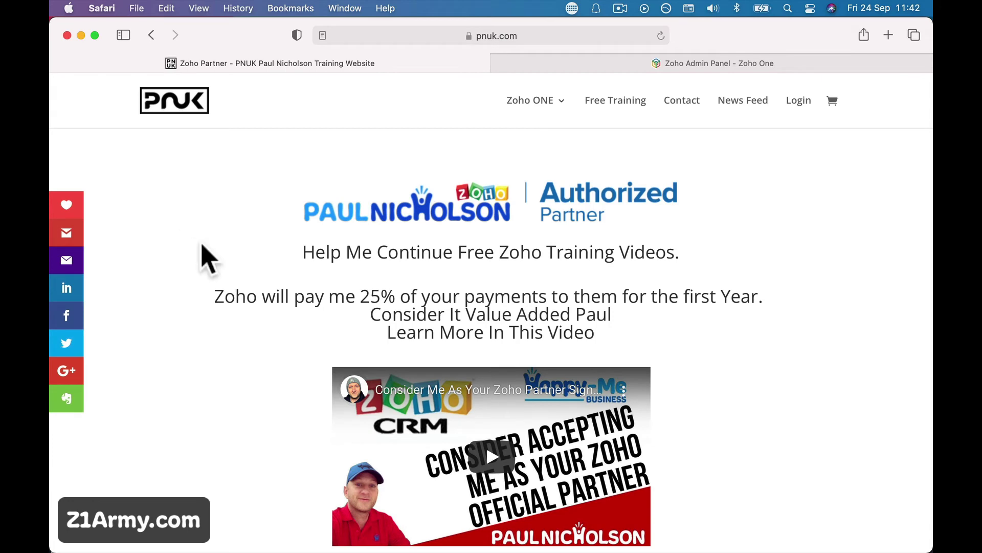
{"action": "scroll", "coordinate": [225, 287], "scroll_direction": "down", "scroll_amount": 10}
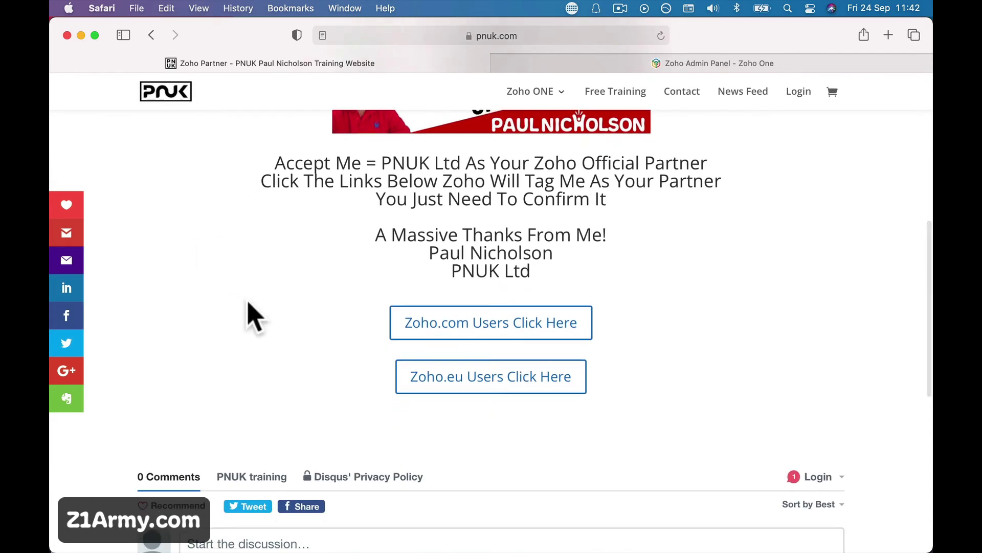
{"action": "left_click", "coordinate": [459, 341]}
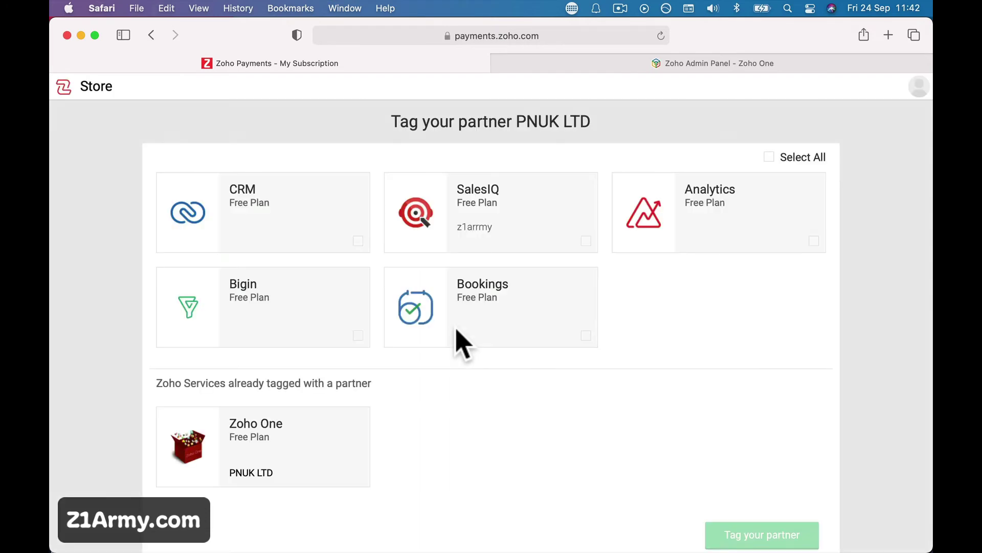
- Highlight the Zoho One title, then the PNUK LTD partner name on the page
{"action": "mouse_move", "coordinate": [270, 475]}
{"action": "left_click_drag", "start_coordinate": [229, 424], "coordinate": [279, 431]}
{"action": "left_click_drag", "start_coordinate": [230, 467], "coordinate": [274, 471]}
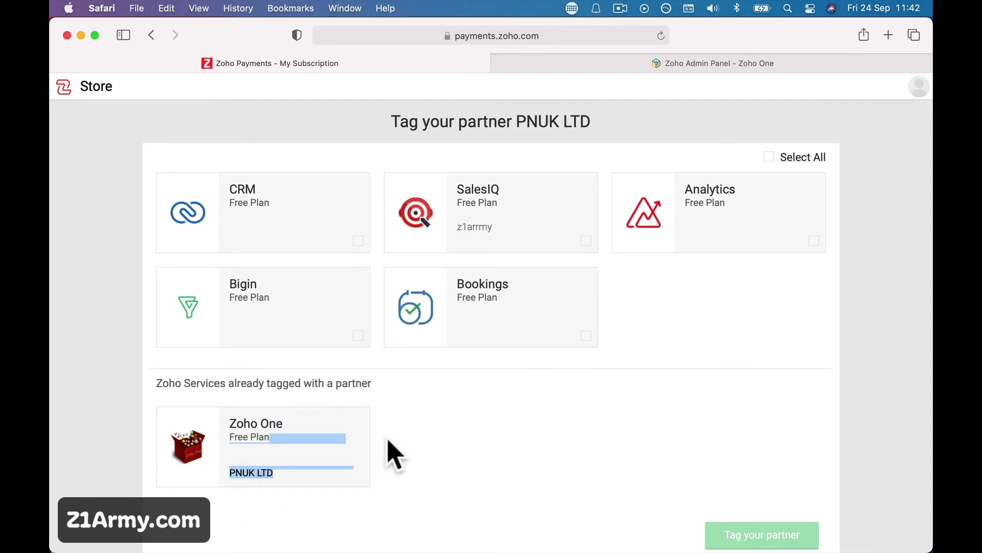
- Select all five Sales services, tag them to PNUK LTD and confirm the association
{"action": "left_click", "coordinate": [769, 157]}
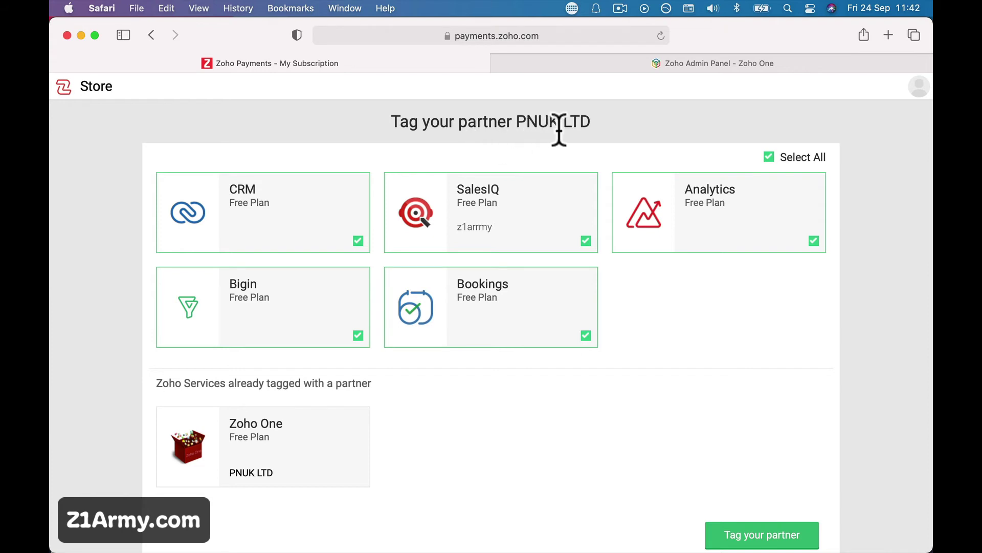
{"action": "left_click", "coordinate": [761, 524]}
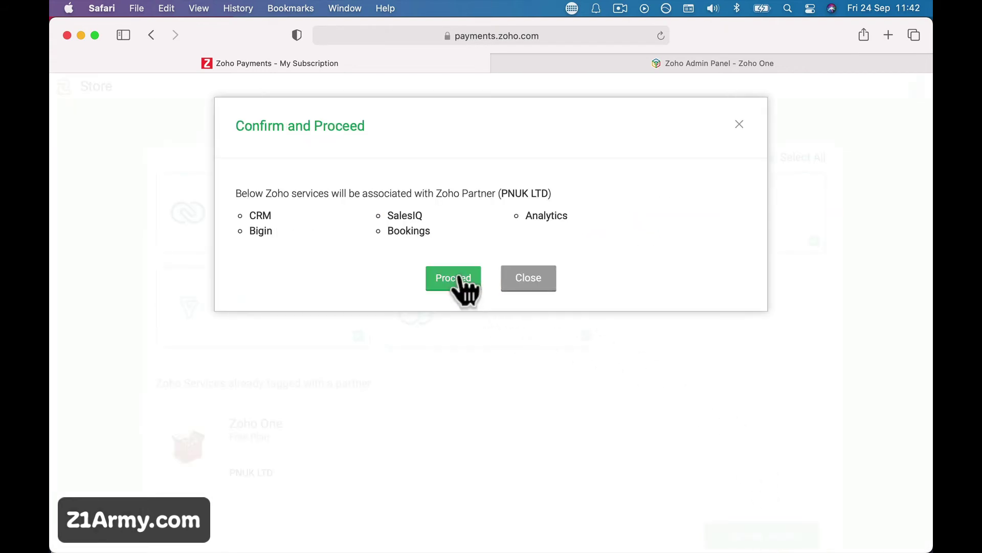
{"action": "left_click", "coordinate": [457, 280]}
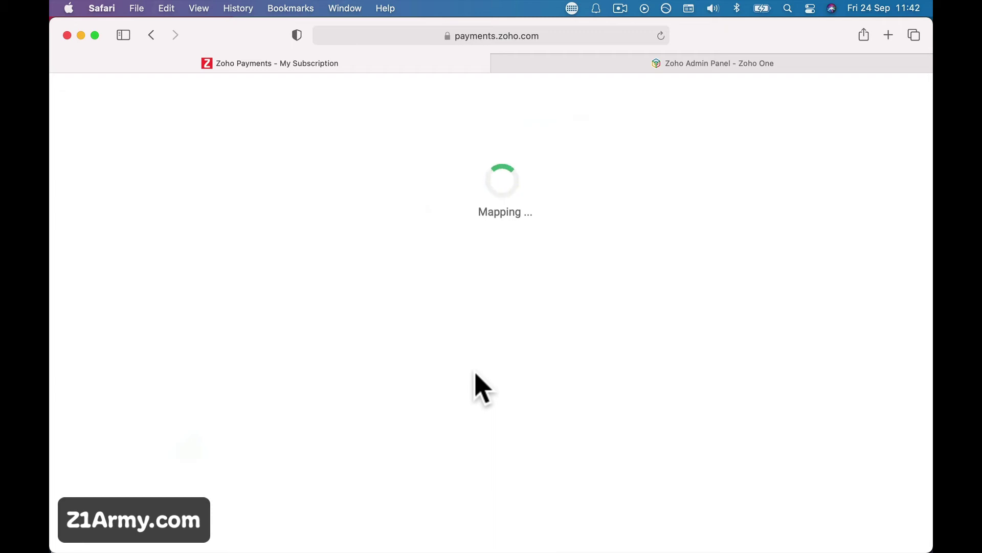
{"action": "mouse_move", "coordinate": [435, 550]}
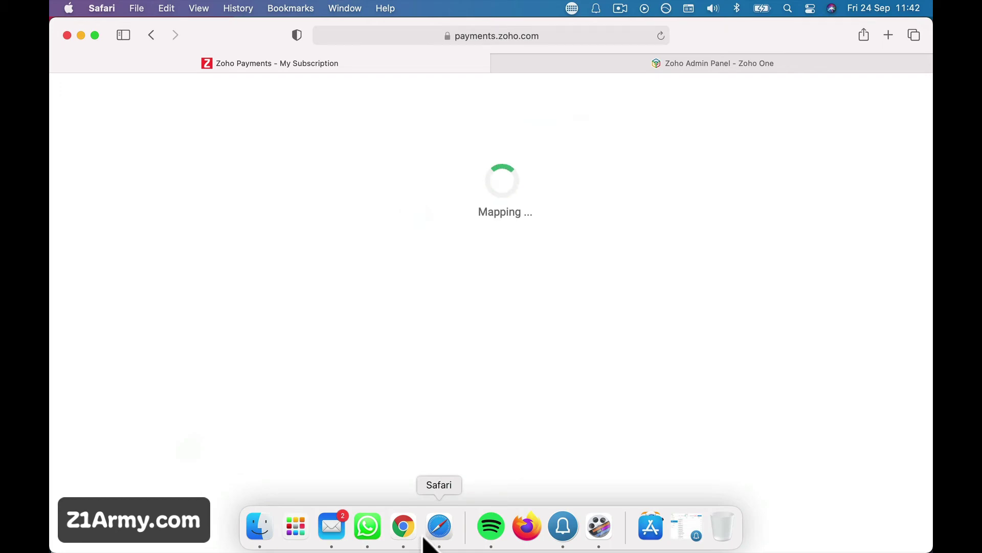
- Open the z1army.com forum admin dashboard in Chrome, passing through the latest topics page
{"action": "left_click", "coordinate": [404, 530]}
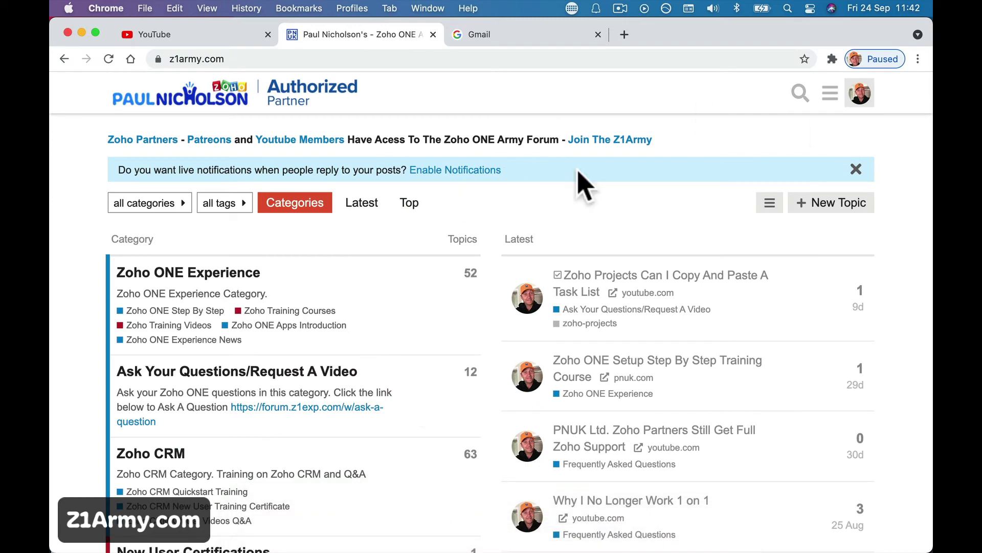
{"action": "left_click", "coordinate": [830, 93]}
{"action": "left_click", "coordinate": [720, 151]}
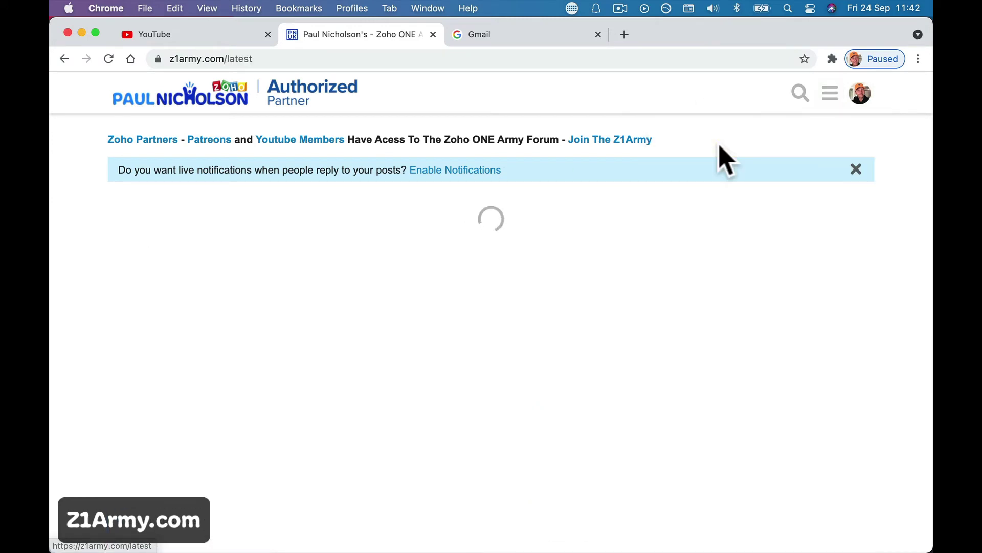
{"action": "left_click", "coordinate": [830, 93]}
{"action": "left_click", "coordinate": [696, 123]}
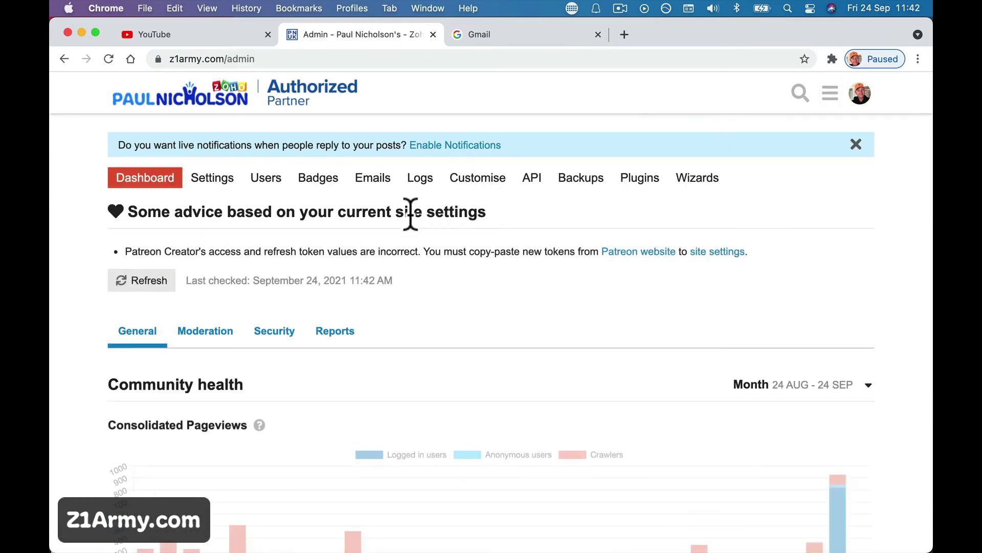
- Copy the customer's e-mail from the Zoho Payments sign-up message and return to Chrome
{"action": "left_click", "coordinate": [333, 526]}
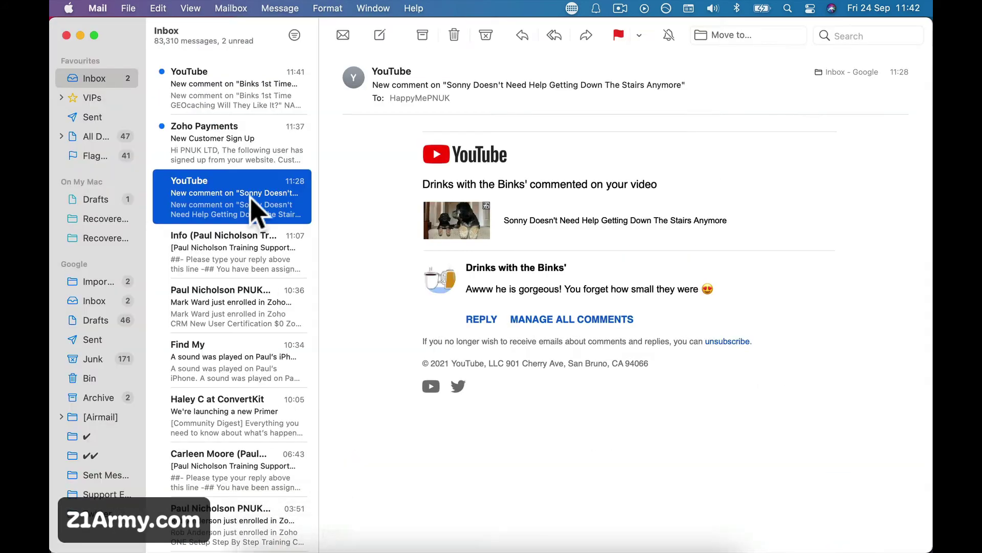
{"action": "left_click", "coordinate": [219, 137]}
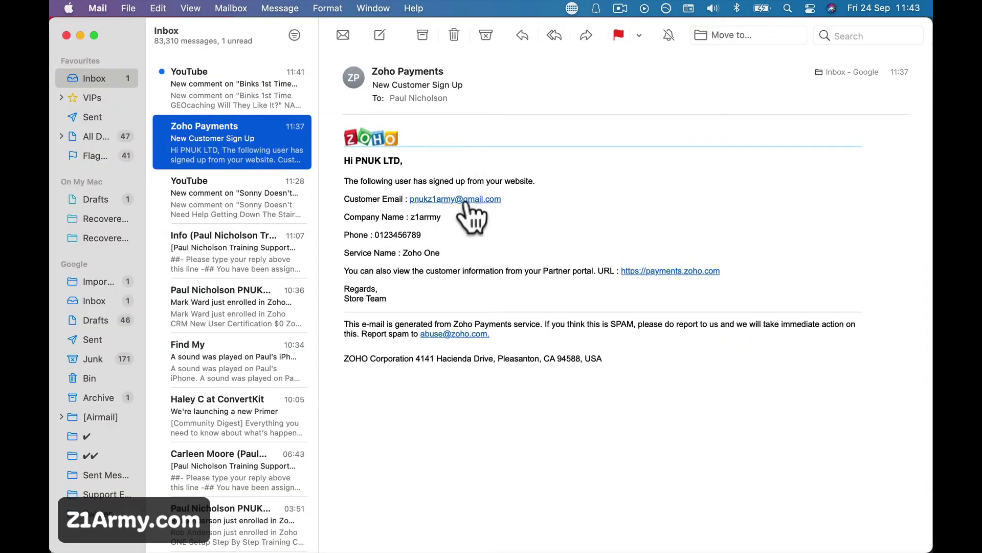
{"action": "left_click", "coordinate": [504, 199]}
{"action": "left_click_drag", "start_coordinate": [504, 200], "coordinate": [408, 199]}
{"action": "key", "text": "super+c"}
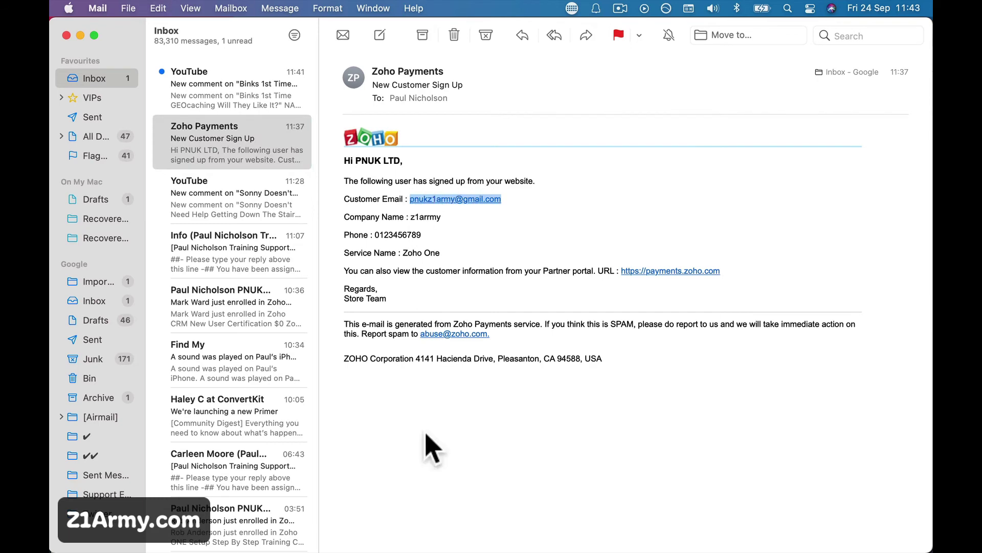
{"action": "left_click", "coordinate": [404, 528]}
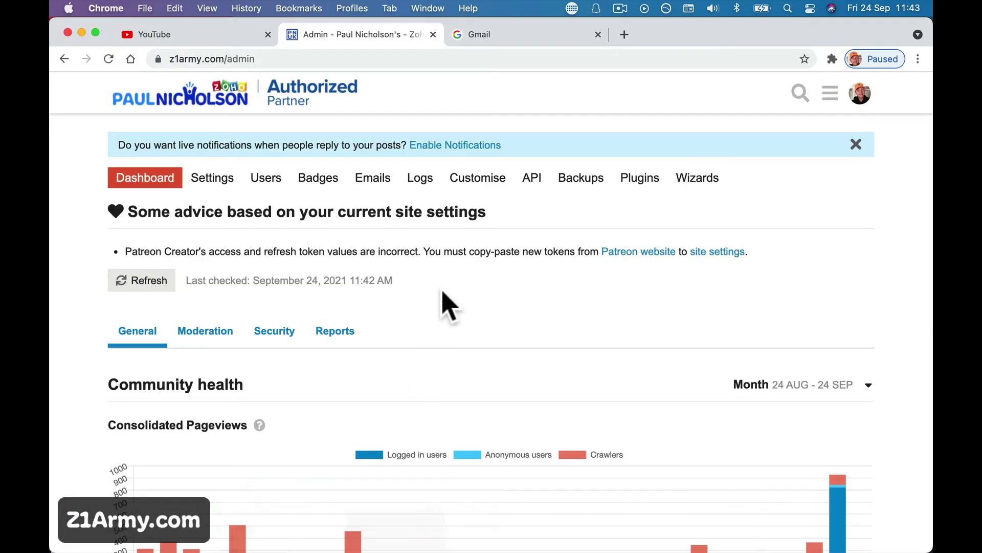
- Create a forum invite restricted to the customer's pasted e-mail address and send it
{"action": "left_click", "coordinate": [266, 180]}
{"action": "left_click", "coordinate": [512, 217]}
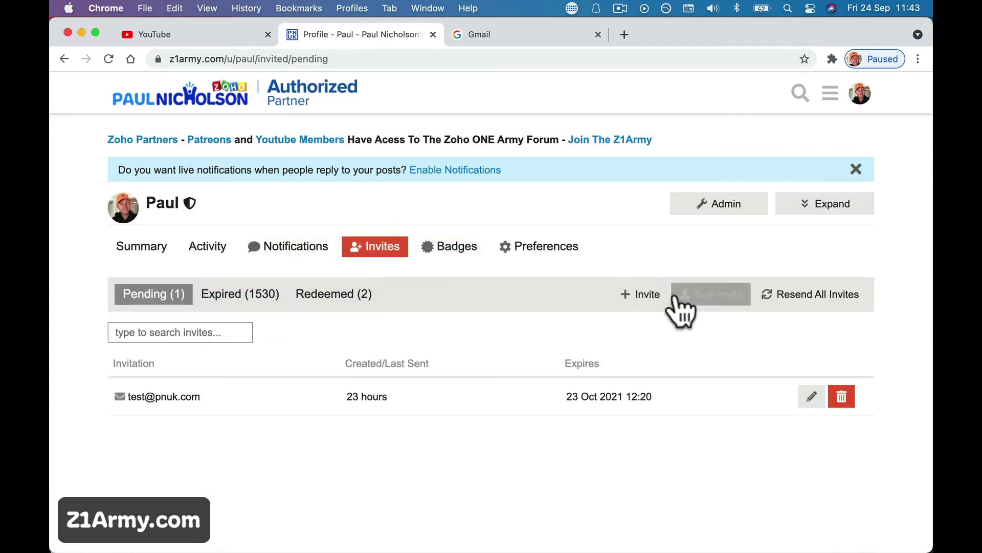
{"action": "left_click", "coordinate": [640, 294]}
{"action": "left_click_drag", "start_coordinate": [353, 262], "coordinate": [377, 324]}
{"action": "left_click", "coordinate": [371, 325]}
{"action": "key", "text": "super+v"}
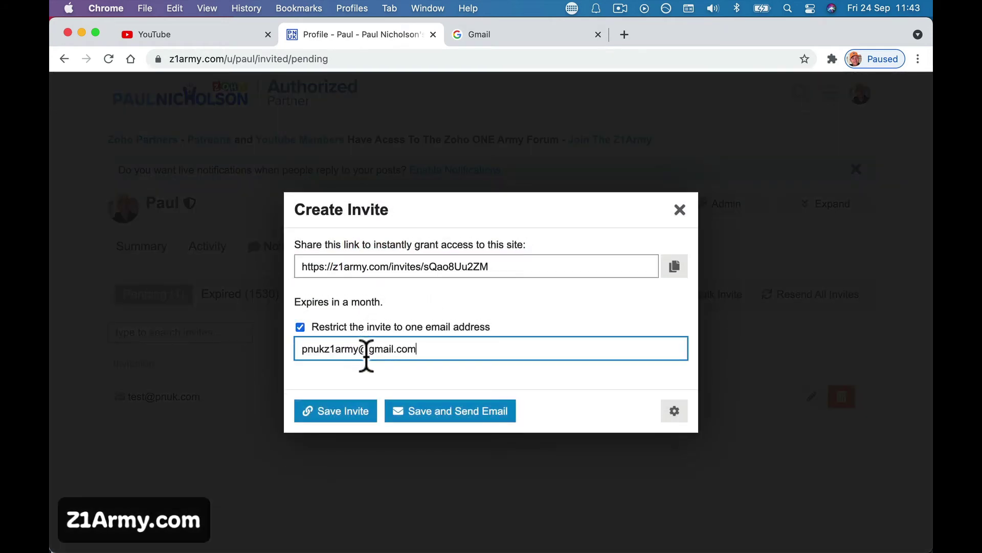
{"action": "left_click", "coordinate": [494, 416]}
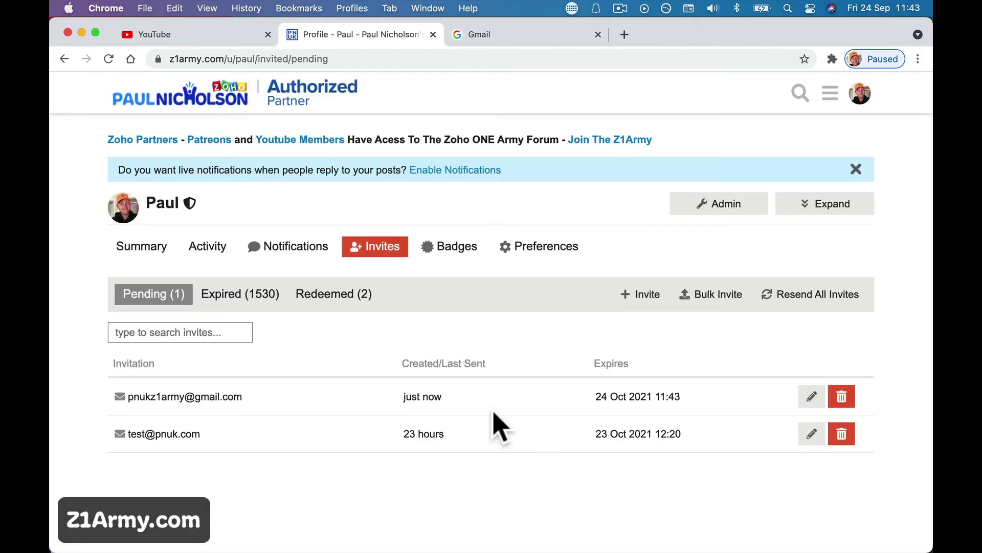
- Check the mail app briefly and return to the forum in Chrome
{"action": "mouse_move", "coordinate": [438, 543]}
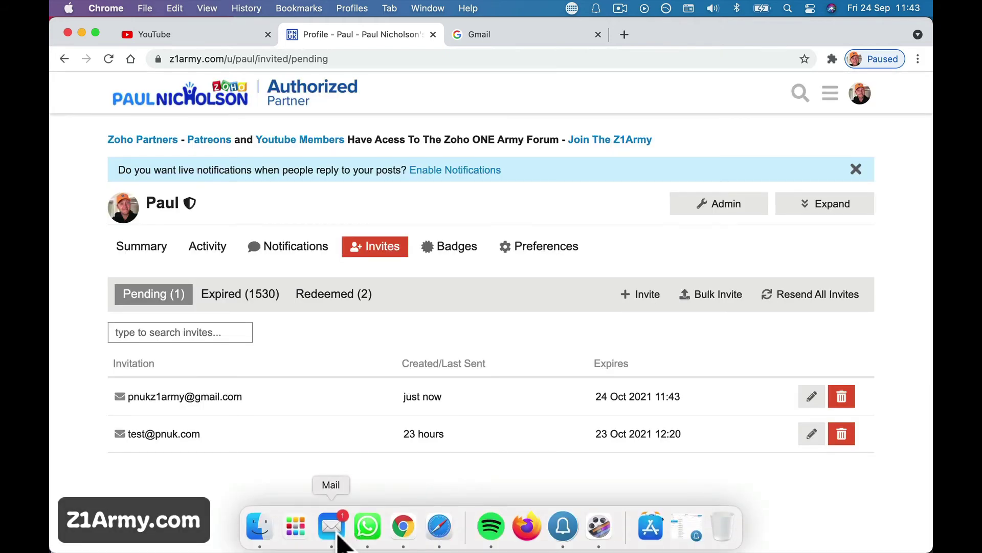
{"action": "left_click", "coordinate": [337, 540]}
{"action": "left_click", "coordinate": [403, 537]}
- Close the completed partner assignment results and load gmail.com
{"action": "left_click", "coordinate": [439, 538]}
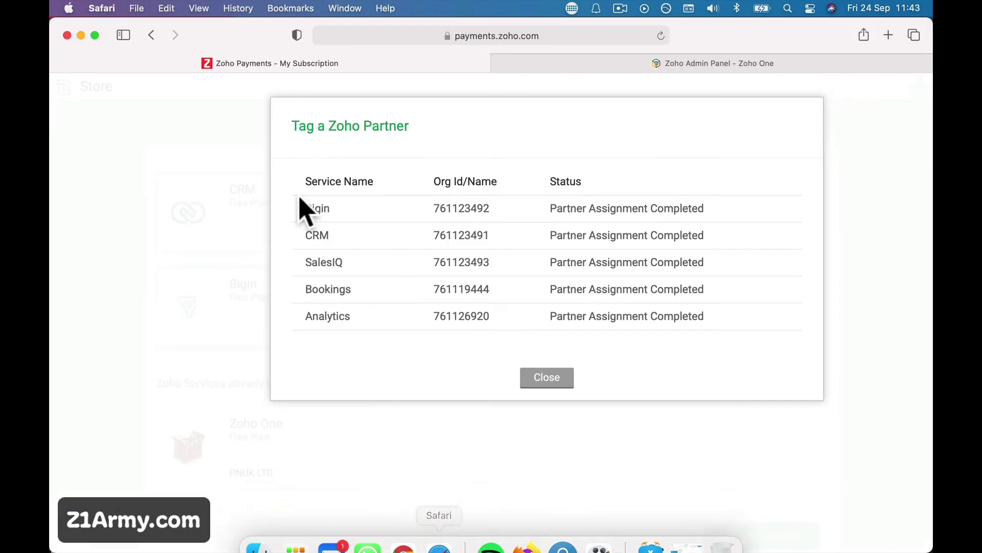
{"action": "left_click", "coordinate": [552, 385]}
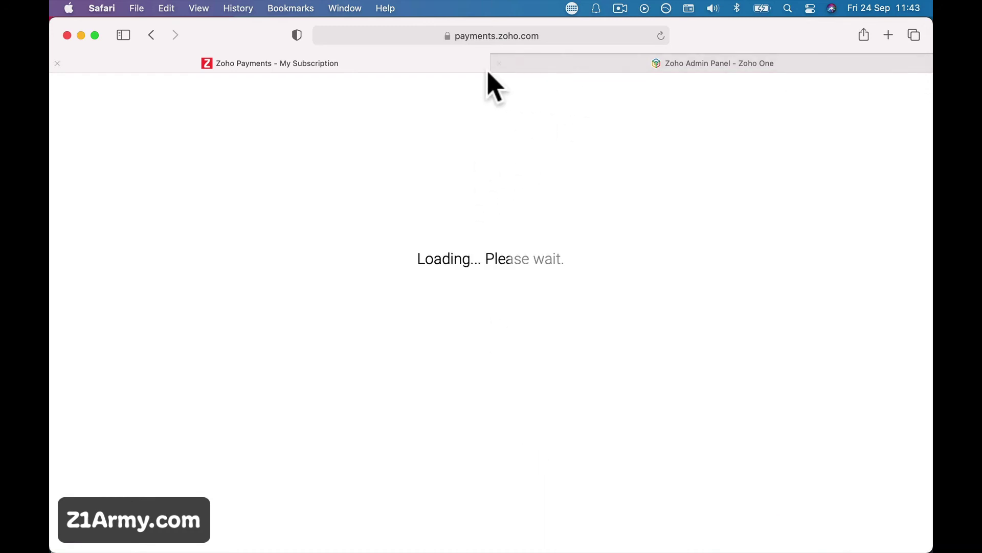
{"action": "left_click", "coordinate": [463, 36]}
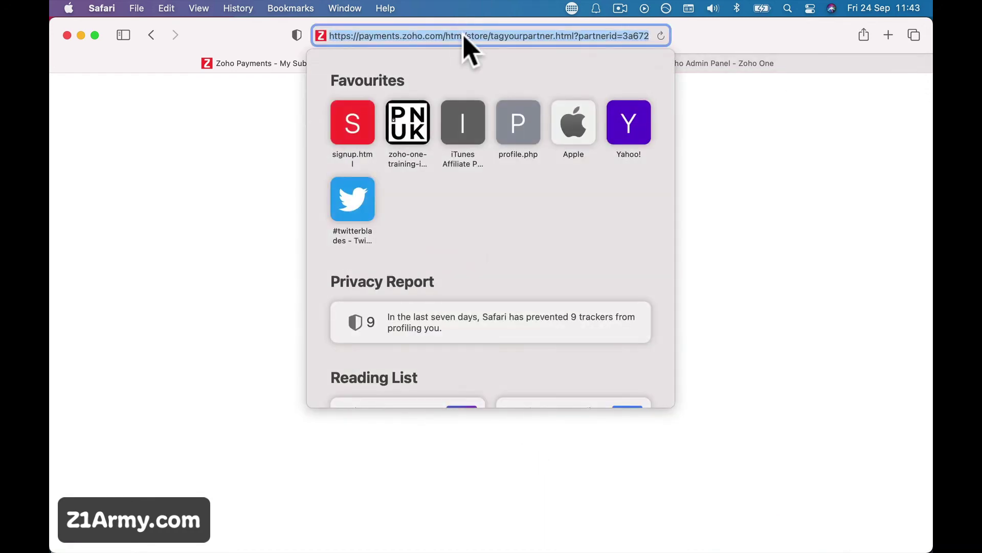
{"action": "type", "text": "gmail.com"}
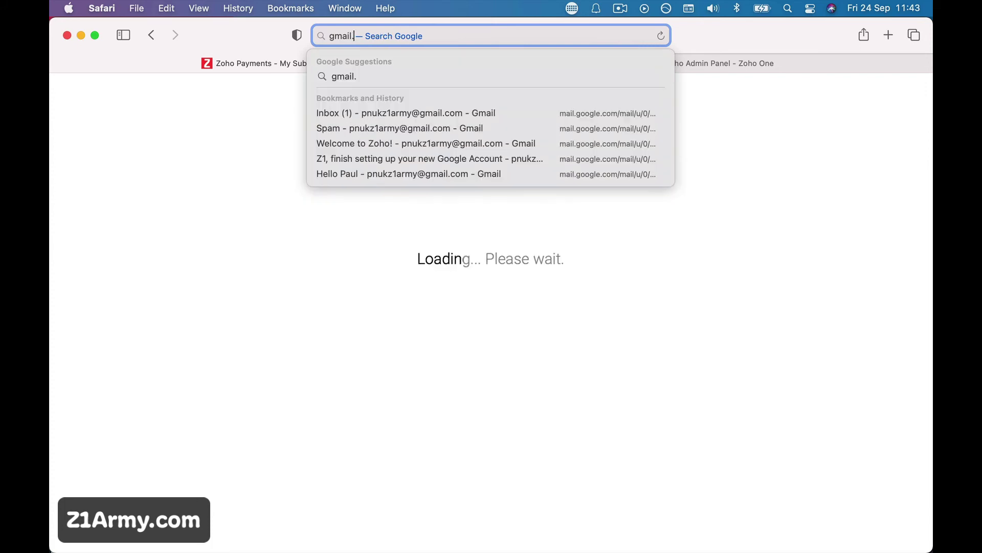
{"action": "key", "text": "Return"}
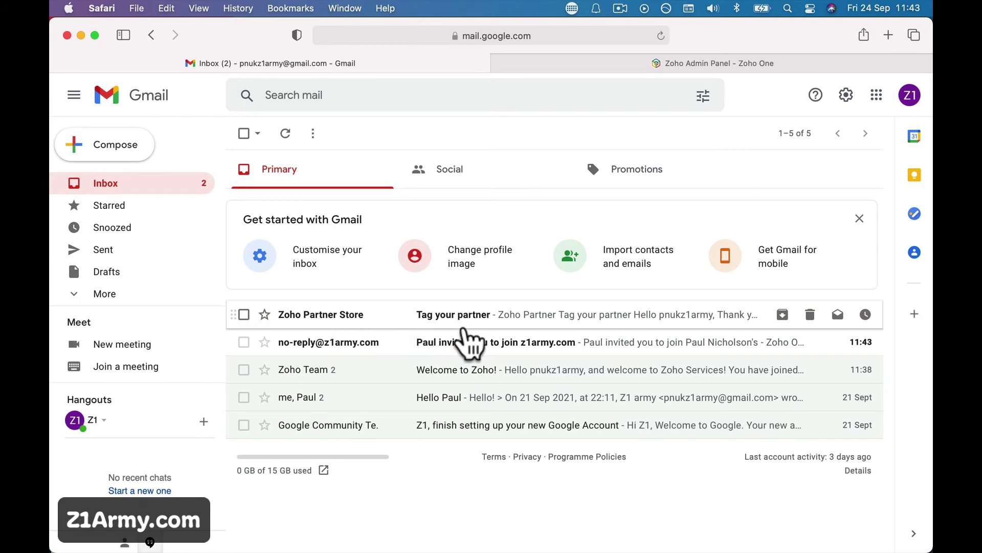
- Read the Tag your partner confirmation, then follow the z1army.com invitation e-mail's link
{"action": "left_click", "coordinate": [514, 319]}
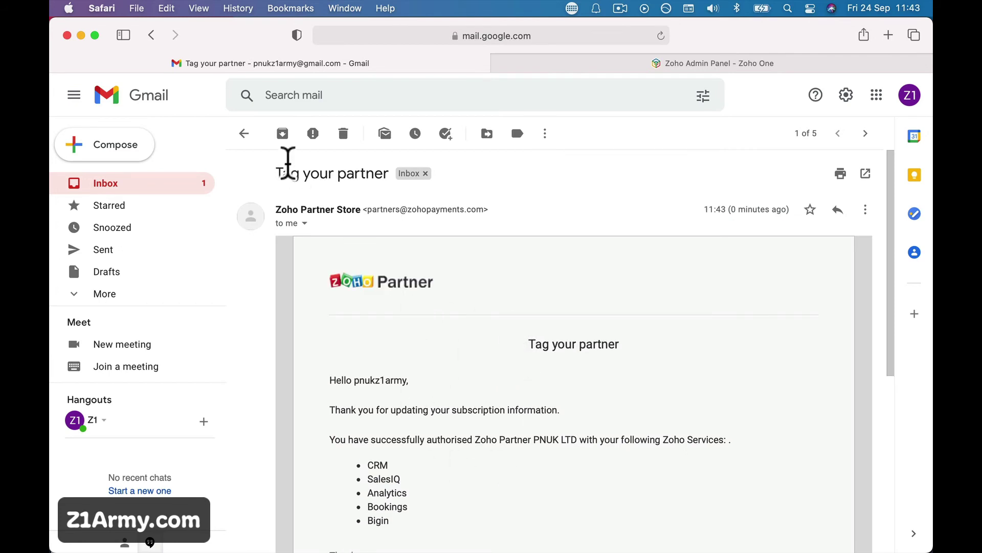
{"action": "left_click", "coordinate": [244, 134]}
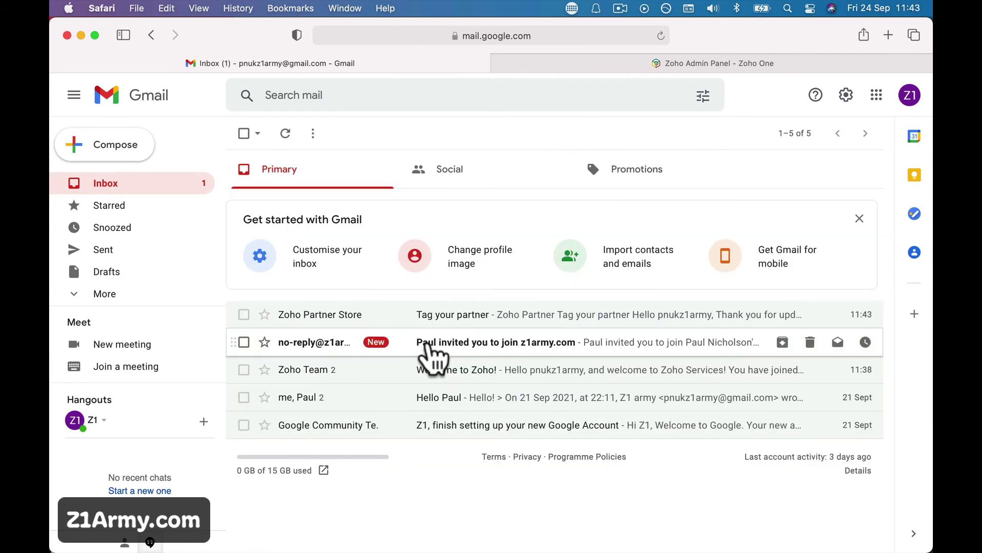
{"action": "left_click", "coordinate": [415, 343]}
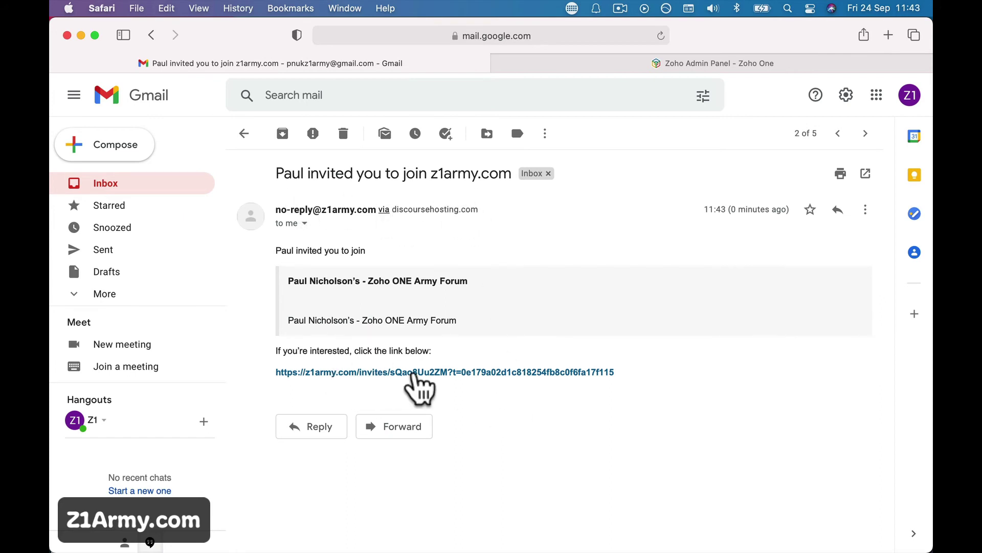
{"action": "left_click", "coordinate": [408, 373]}
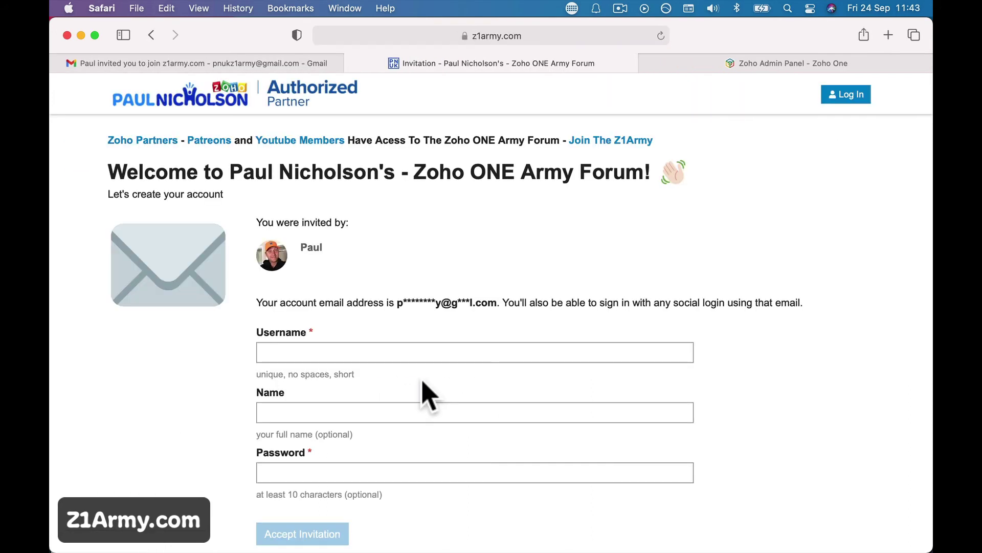
- Enter username 'z1army', the member's display name and a password, then accept the invitation
{"action": "scroll", "coordinate": [424, 395], "scroll_direction": "down", "scroll_amount": 1}
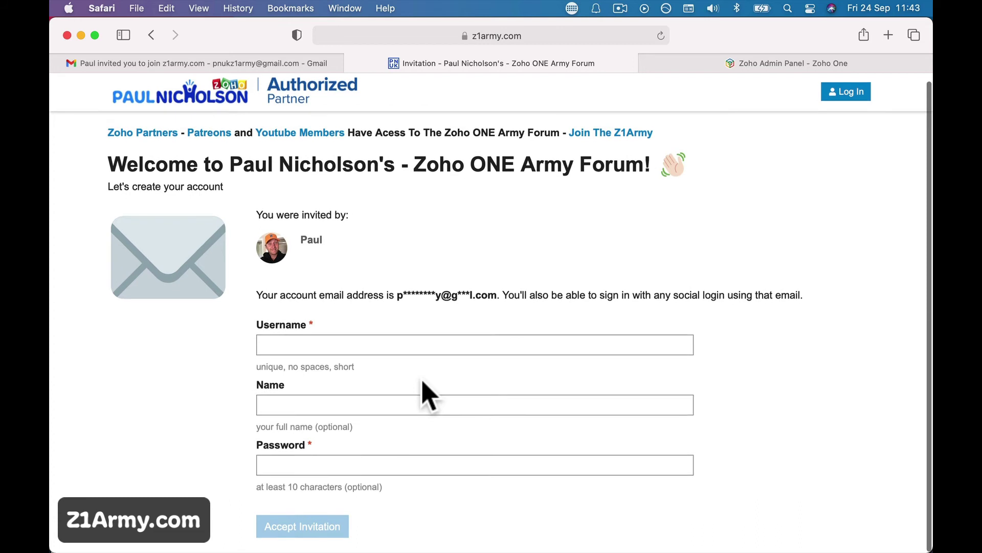
{"action": "left_click", "coordinate": [408, 343]}
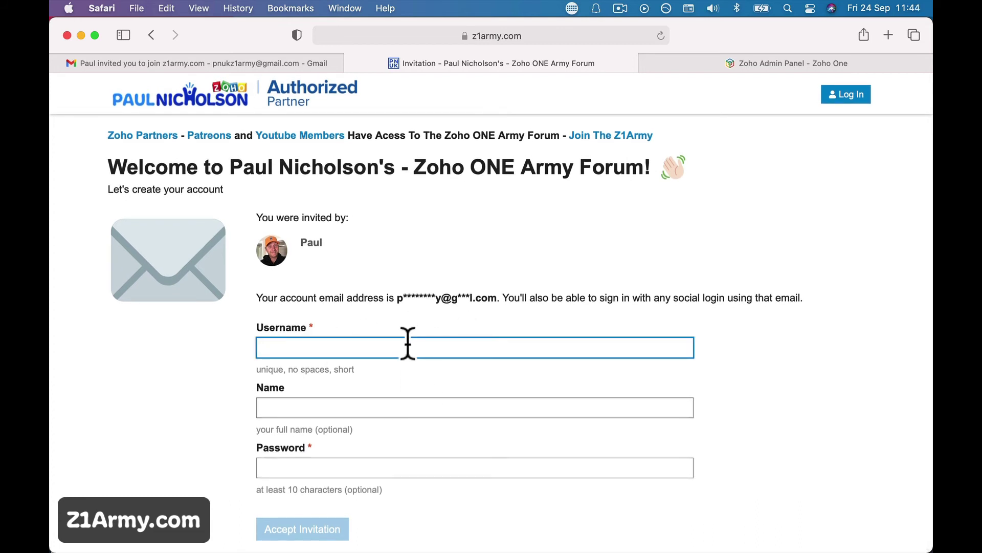
{"action": "type", "text": "z1"}
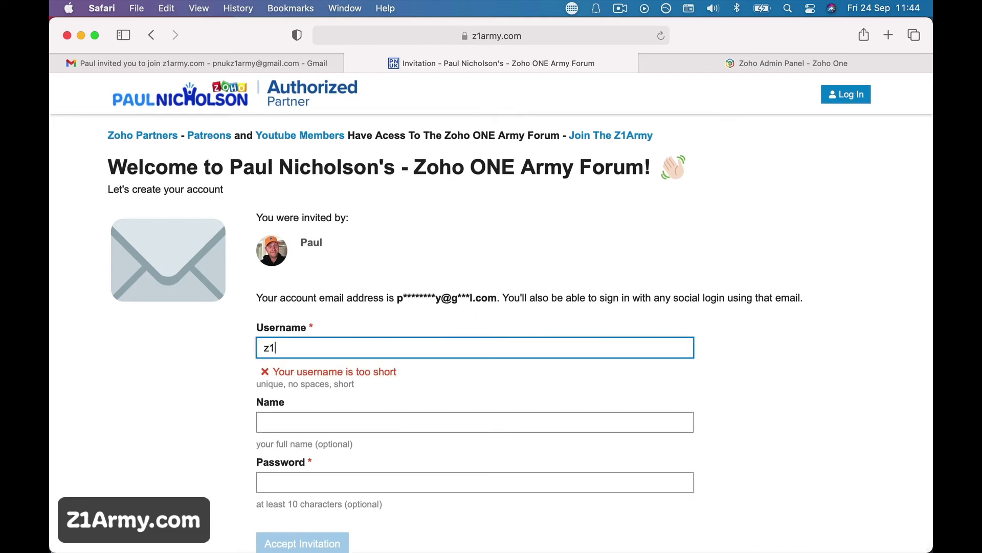
{"action": "type", "text": "army"}
{"action": "key", "text": "Tab"}
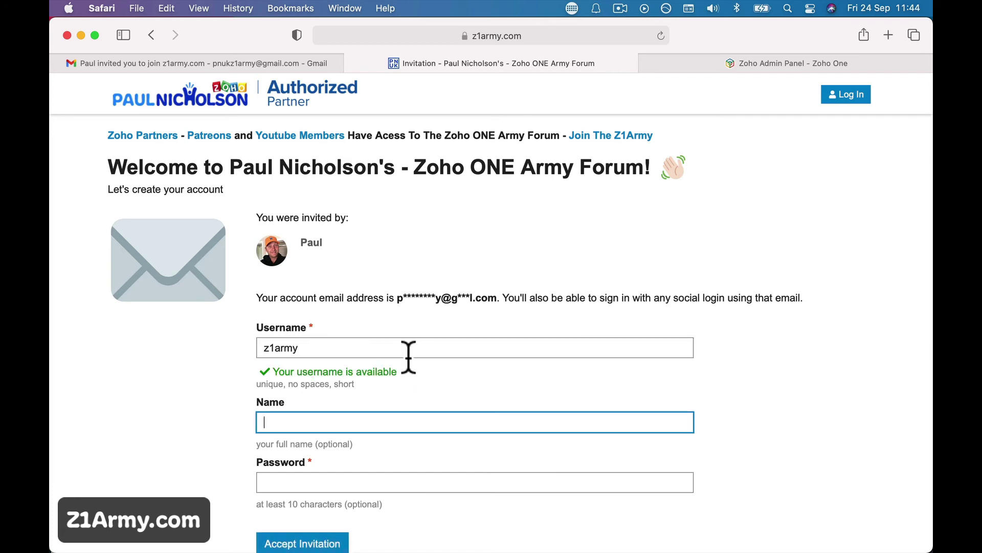
{"action": "scroll", "coordinate": [411, 364], "scroll_direction": "down", "scroll_amount": 1}
{"action": "type", "text": "Z1Army"}
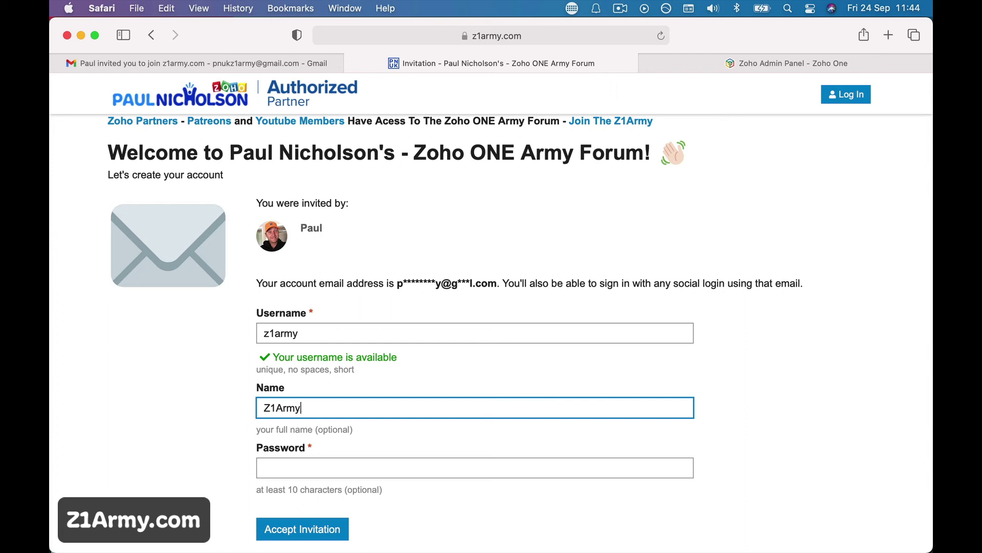
{"action": "left_click", "coordinate": [474, 468]}
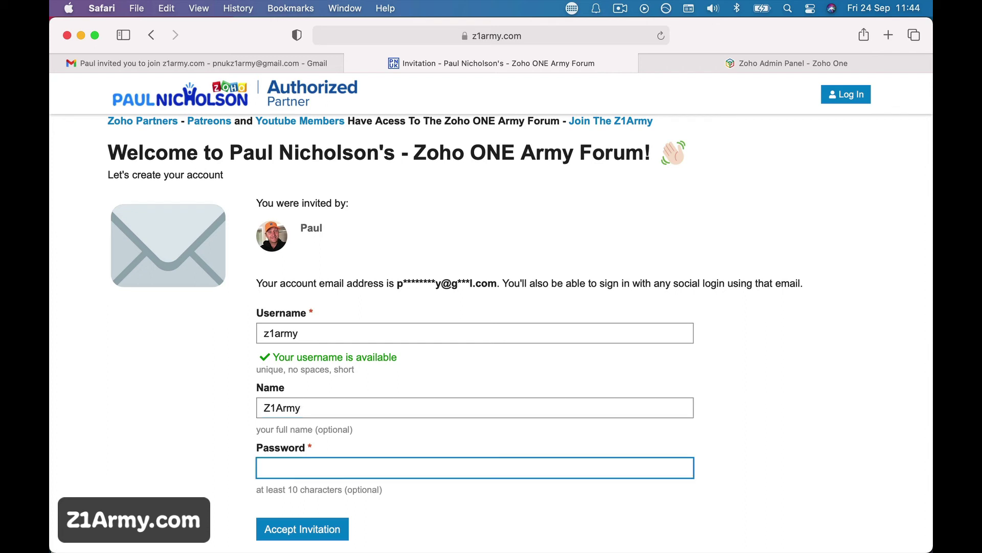
{"action": "type", "text": "•"}
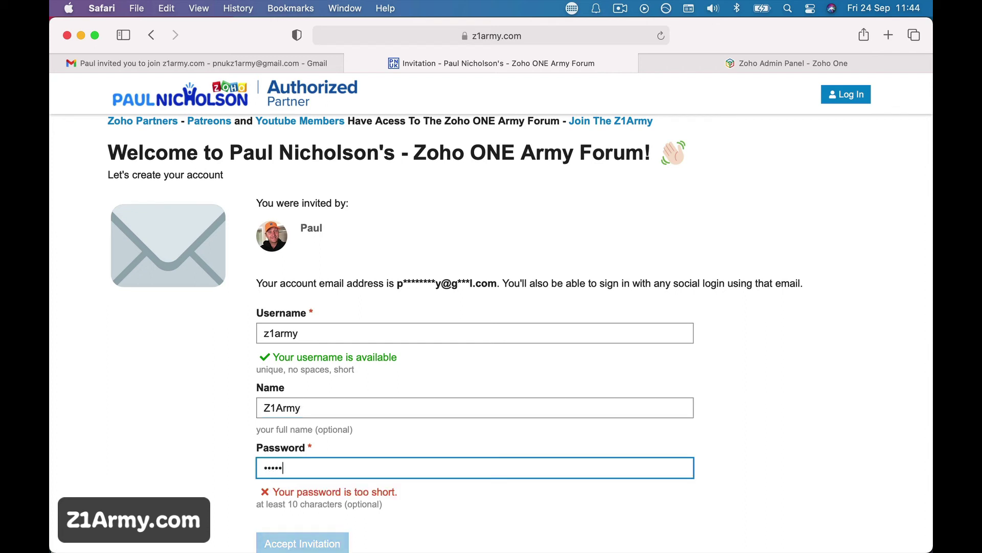
{"action": "type", "text": "•"}
{"action": "left_click", "coordinate": [276, 543]}
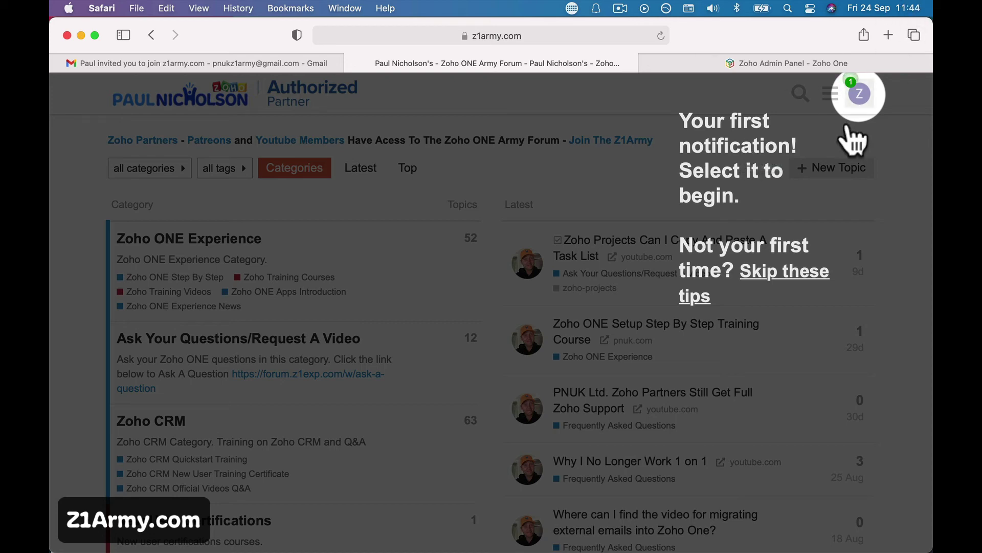
- Read discobot's Greetings! notification, then browse the categories home page
{"action": "left_click", "coordinate": [860, 95]}
{"action": "left_click", "coordinate": [788, 162]}
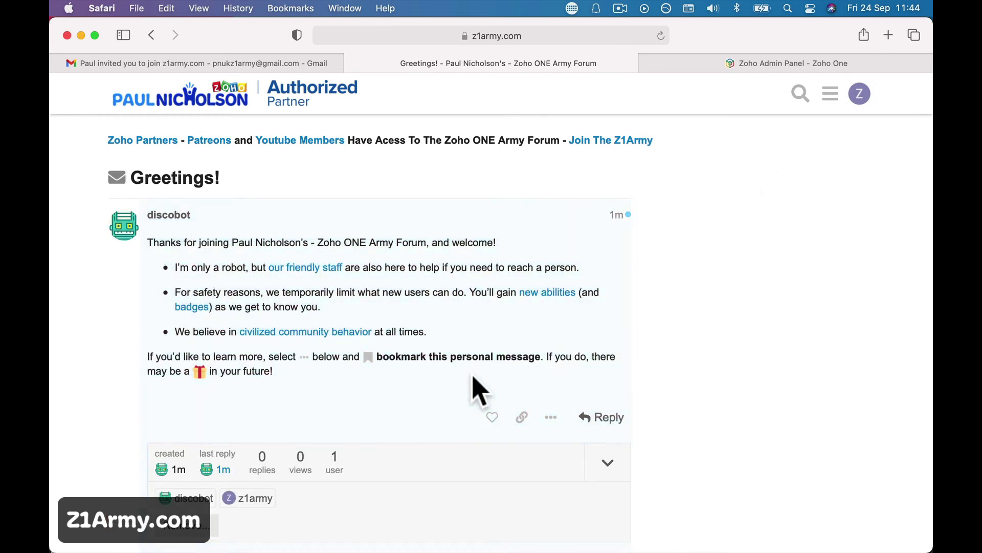
{"action": "left_click", "coordinate": [250, 94]}
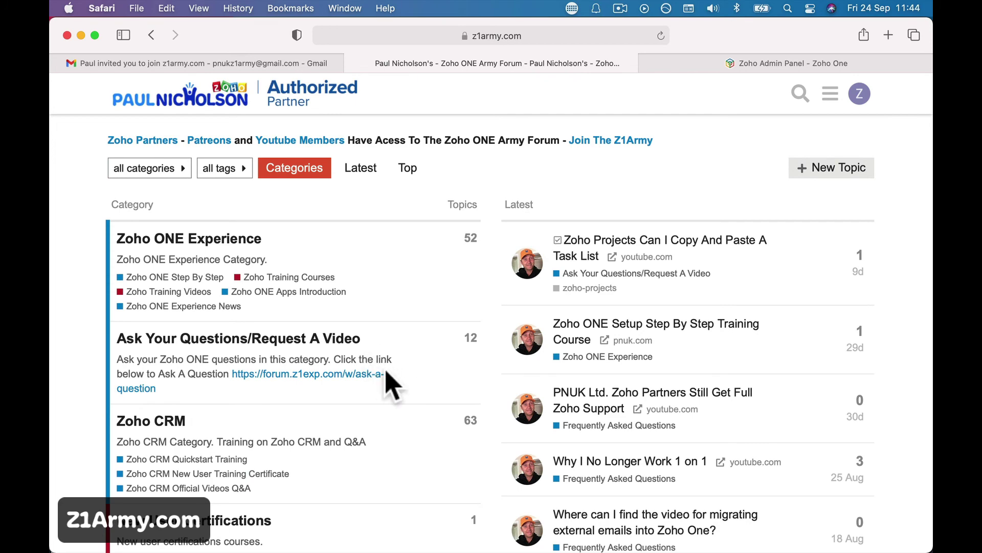
{"action": "scroll", "coordinate": [389, 382], "scroll_direction": "down", "scroll_amount": 6}
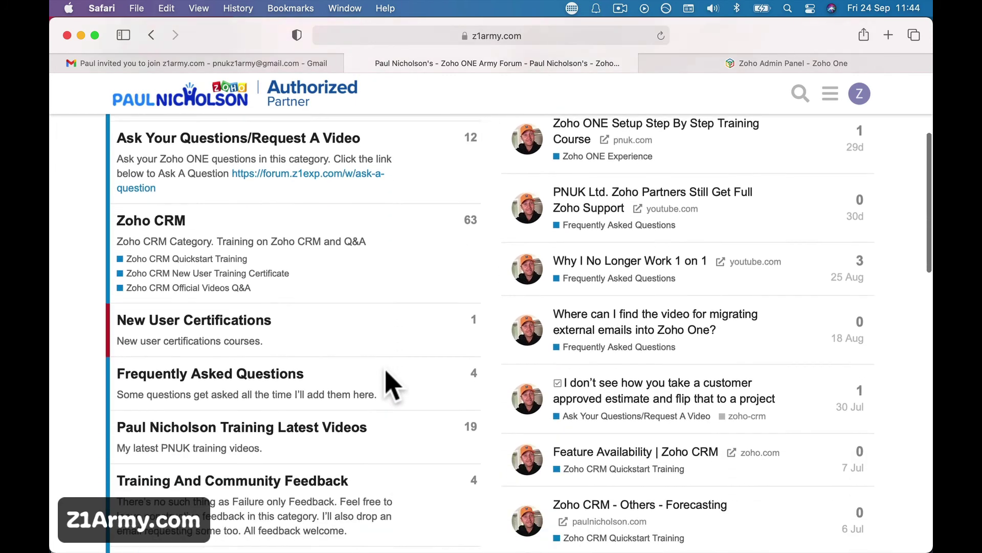
{"action": "scroll", "coordinate": [387, 373], "scroll_direction": "up", "scroll_amount": 3}
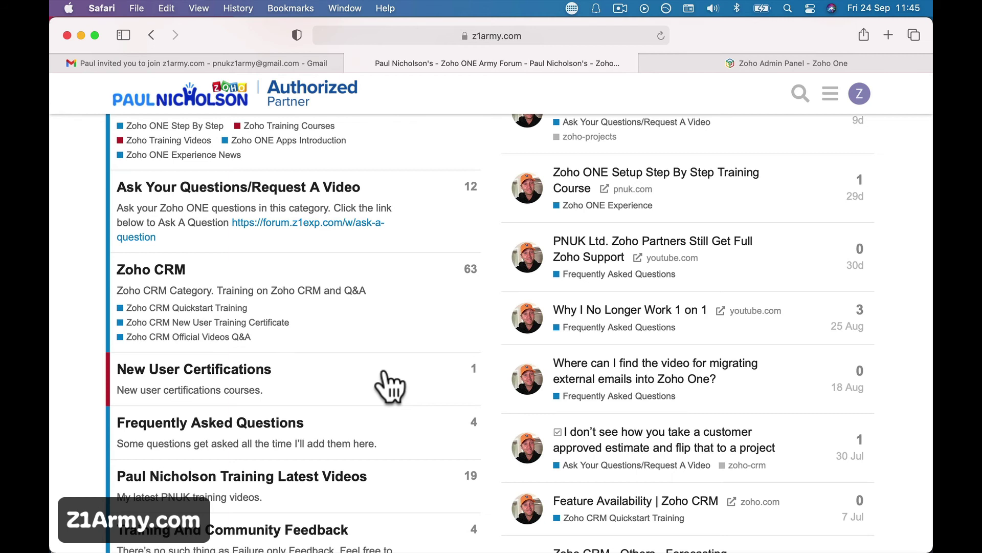
{"action": "scroll", "coordinate": [390, 386], "scroll_direction": "up", "scroll_amount": 5}
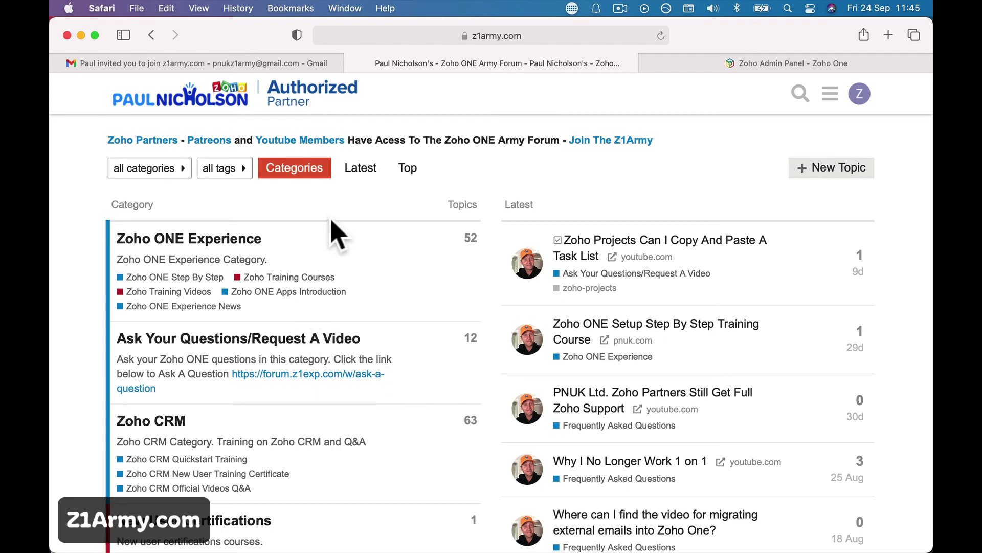
{"action": "left_click", "coordinate": [208, 144]}
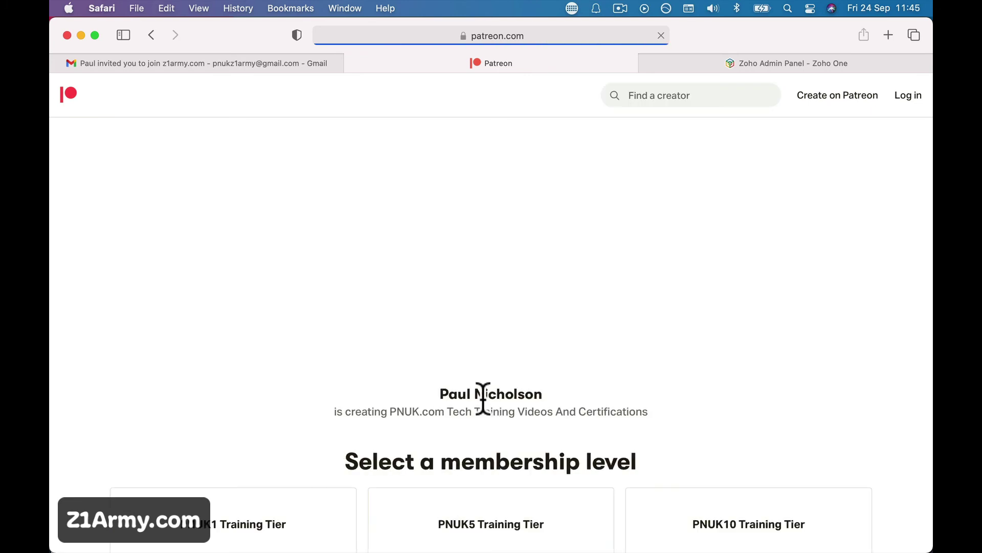
{"action": "scroll", "coordinate": [486, 394], "scroll_direction": "down", "scroll_amount": 3}
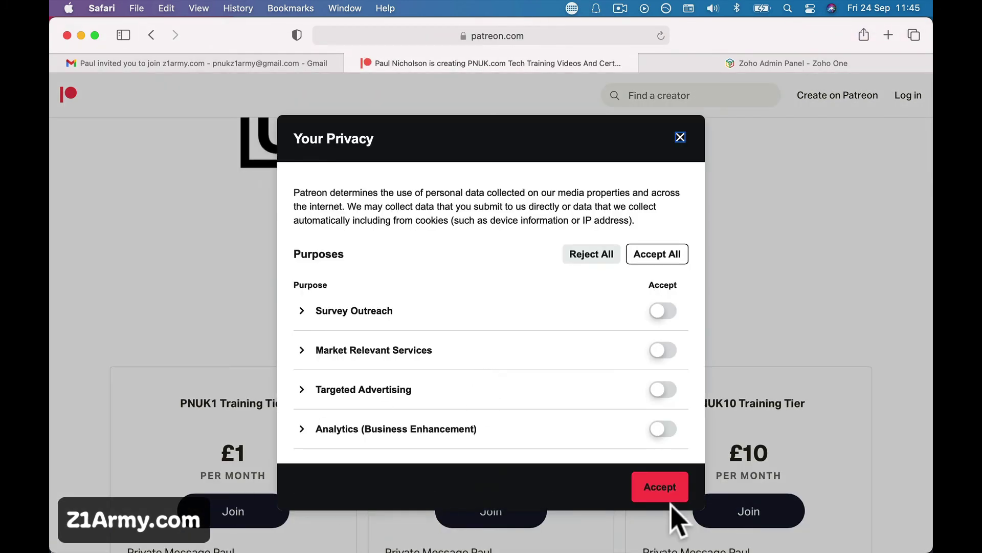
{"action": "left_click", "coordinate": [660, 484]}
{"action": "scroll", "coordinate": [469, 489], "scroll_direction": "down", "scroll_amount": 5}
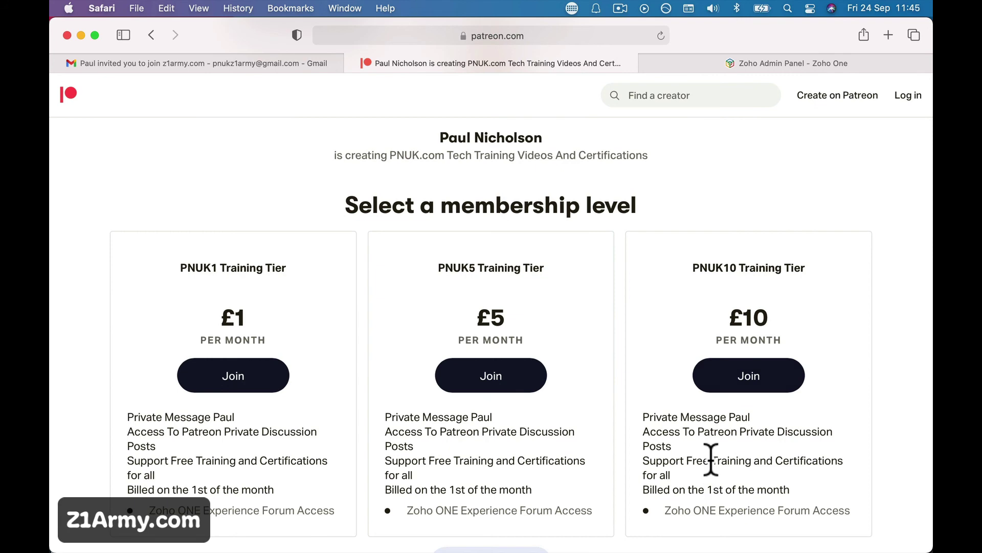
{"action": "scroll", "coordinate": [263, 147], "scroll_direction": "left", "scroll_amount": 5}
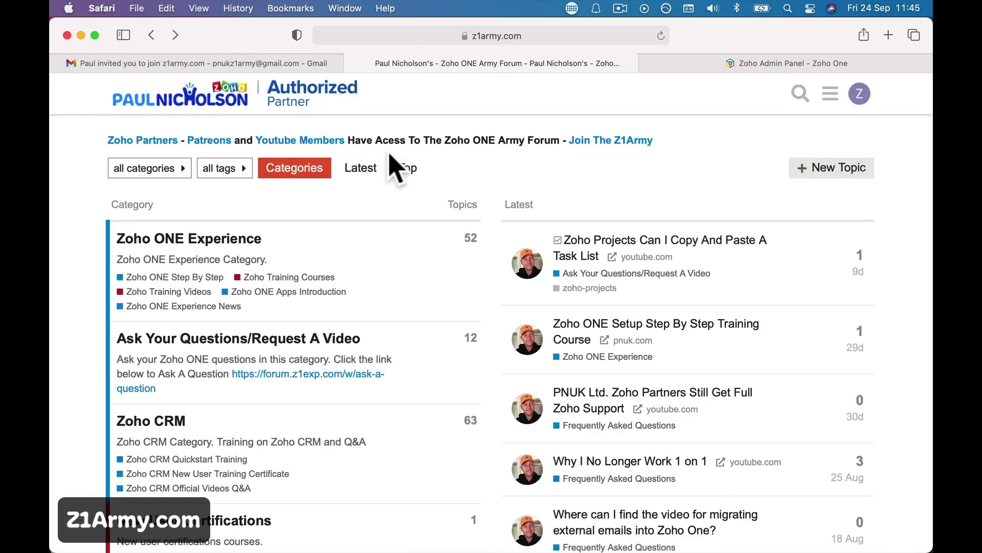
- Open PNUK's Zoho ONE Army YouTube channel from the member access page and accept cookies
{"action": "left_click", "coordinate": [283, 141]}
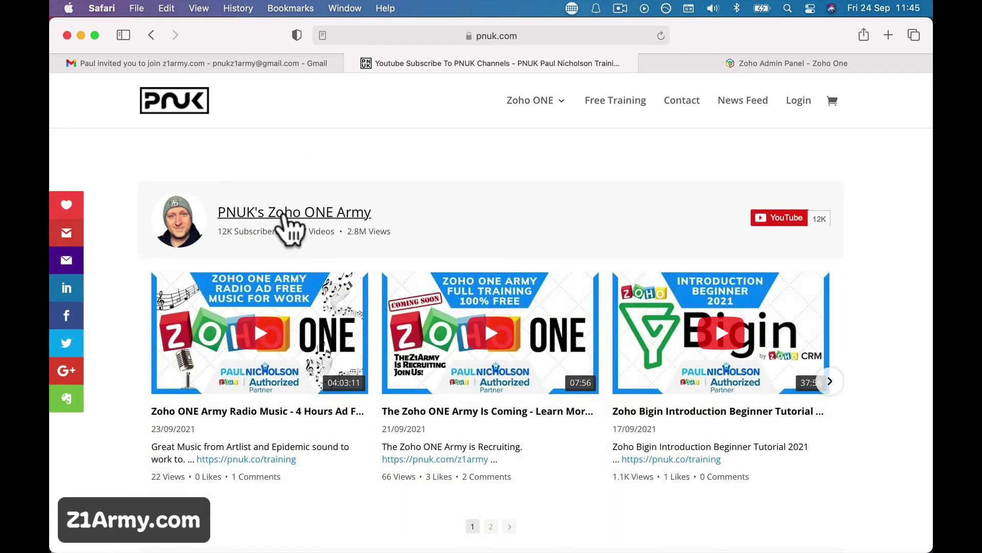
{"action": "left_click", "coordinate": [287, 226]}
{"action": "scroll", "coordinate": [578, 317], "scroll_direction": "down", "scroll_amount": 5}
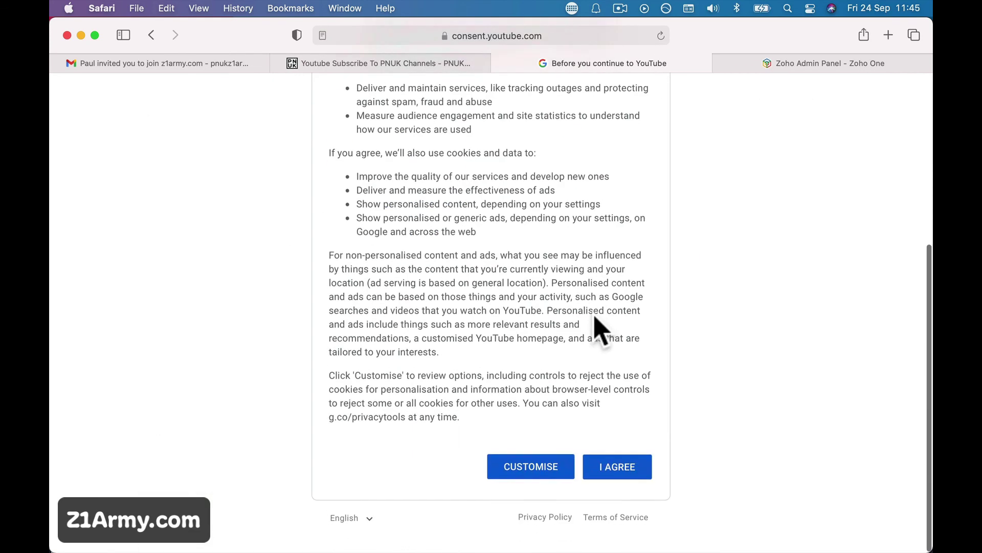
{"action": "left_click", "coordinate": [614, 485]}
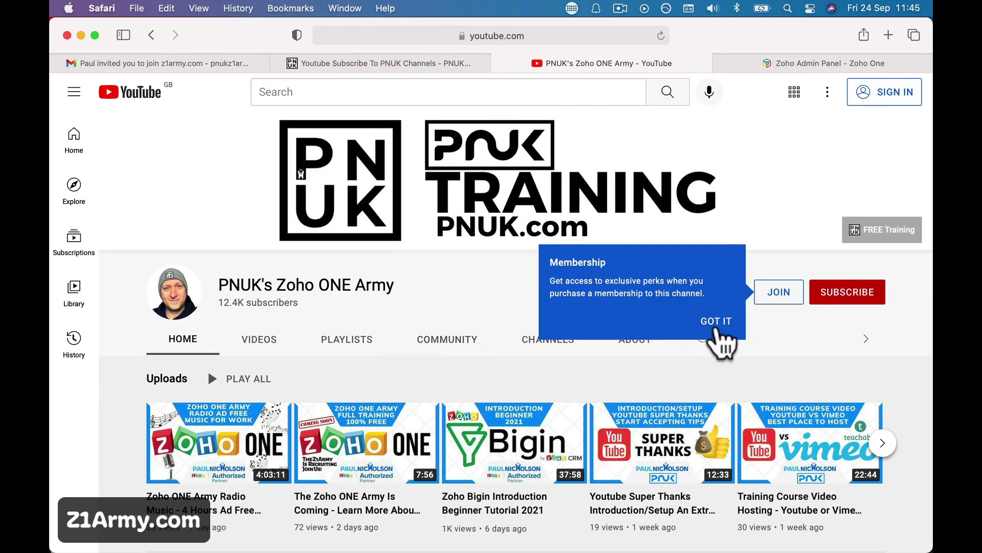
- Dismiss the membership tip, view the JOIN options, then return to the PNUK channels page
{"action": "left_click", "coordinate": [717, 324]}
{"action": "left_click", "coordinate": [781, 295]}
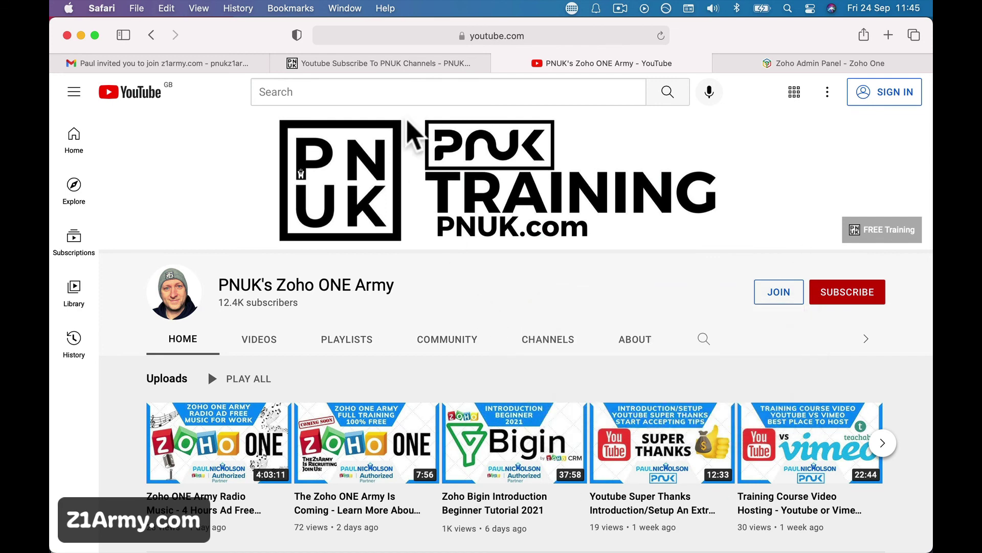
{"action": "left_click", "coordinate": [374, 62]}
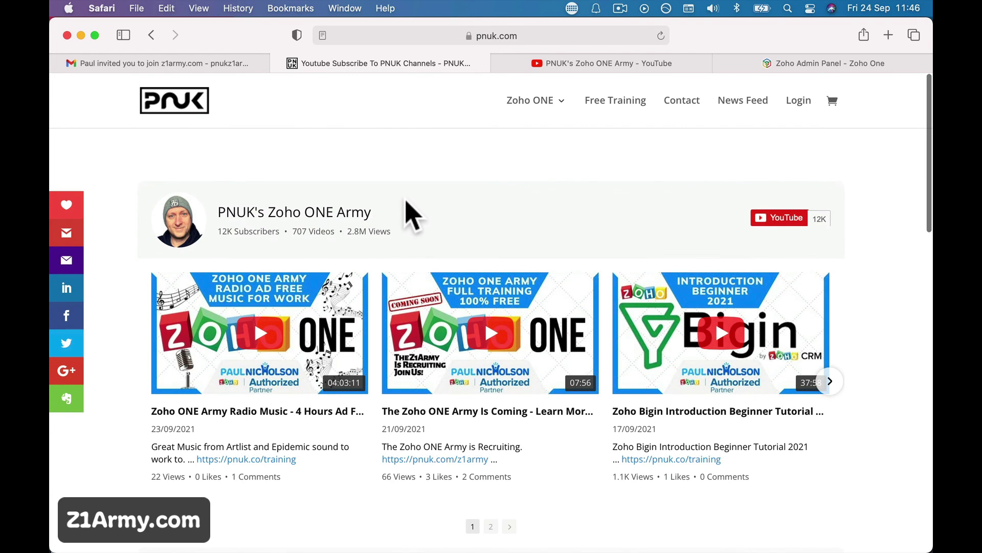
- Open PNUK's free training course catalogue, then go back to the Zoho One admin Applications list
{"action": "left_click", "coordinate": [603, 105]}
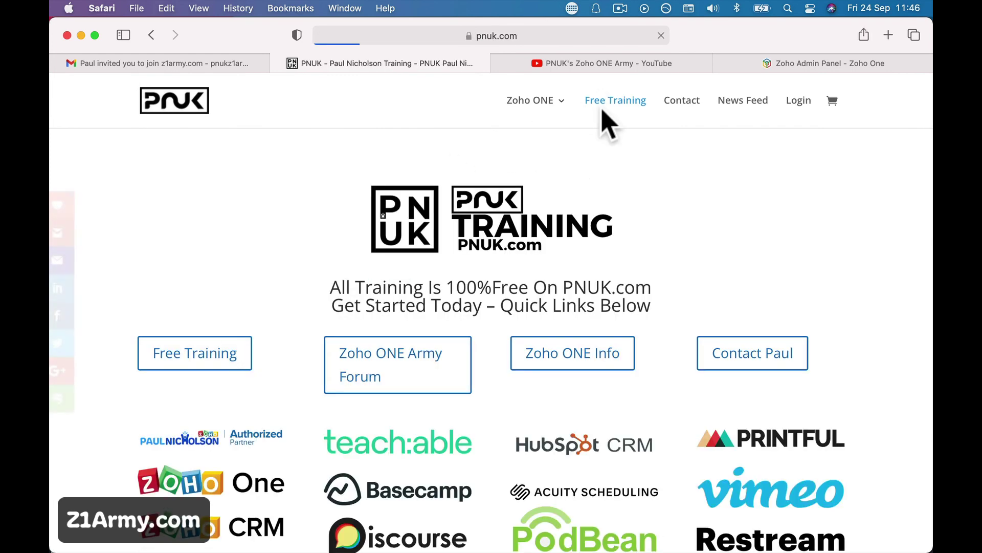
{"action": "scroll", "coordinate": [491, 292], "scroll_direction": "down", "scroll_amount": 3}
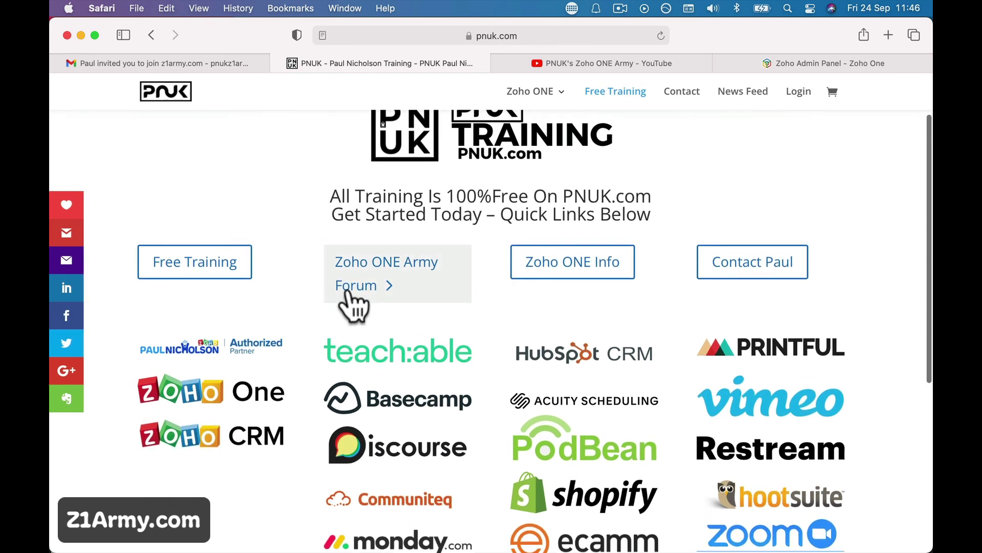
{"action": "left_click", "coordinate": [235, 280]}
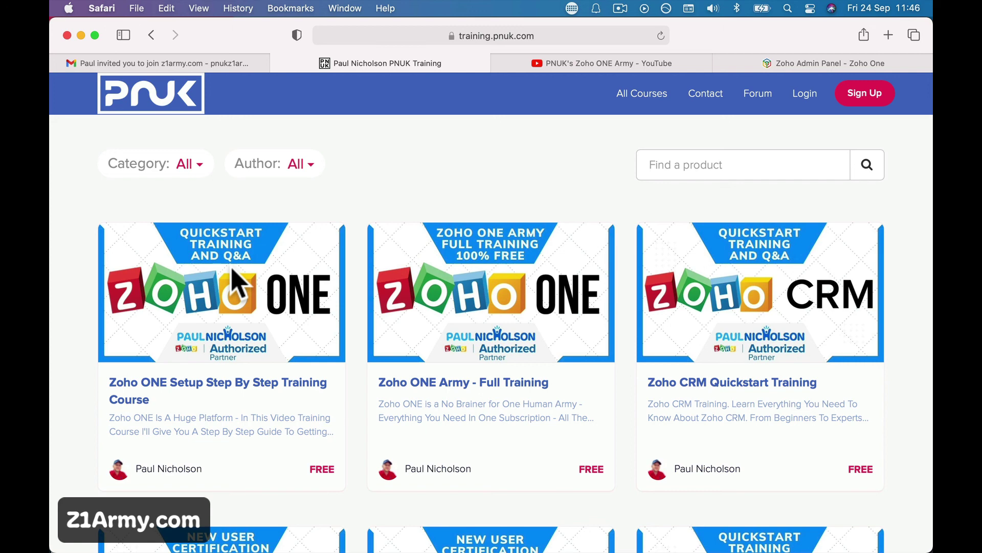
{"action": "left_click", "coordinate": [774, 64]}
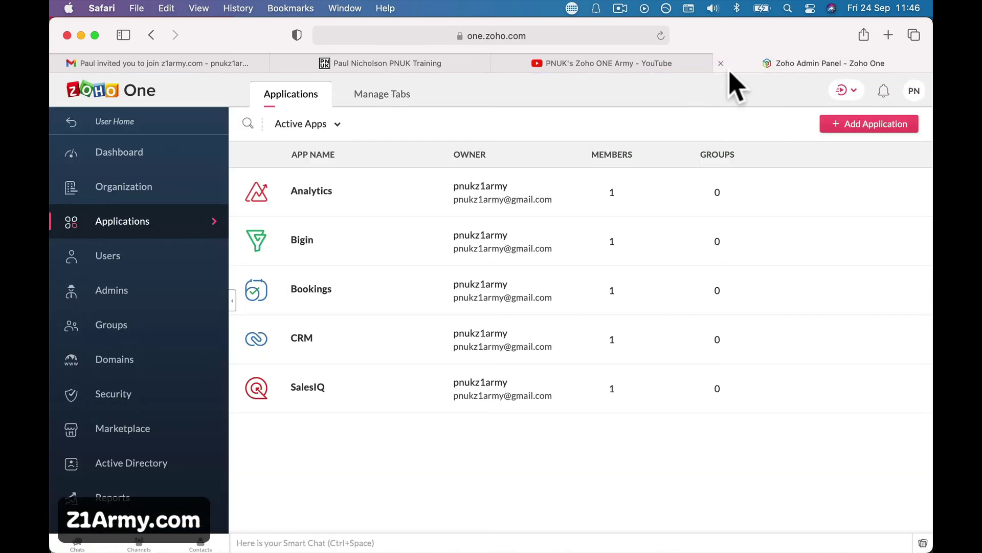
- Load z1army.com in the PNUK training tab to show the Discourse forum categories page
{"action": "left_click", "coordinate": [635, 64]}
{"action": "left_click", "coordinate": [417, 63]}
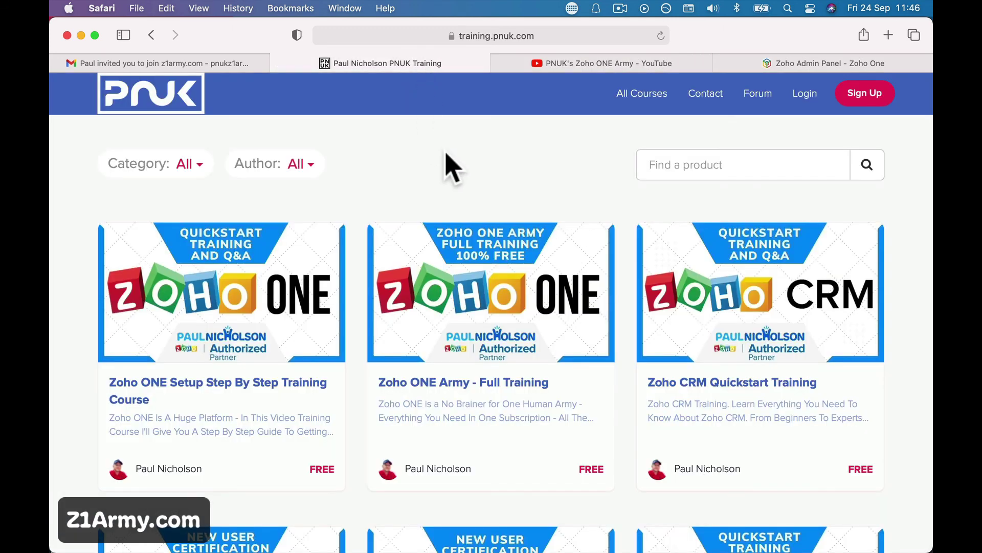
{"action": "left_click", "coordinate": [407, 37]}
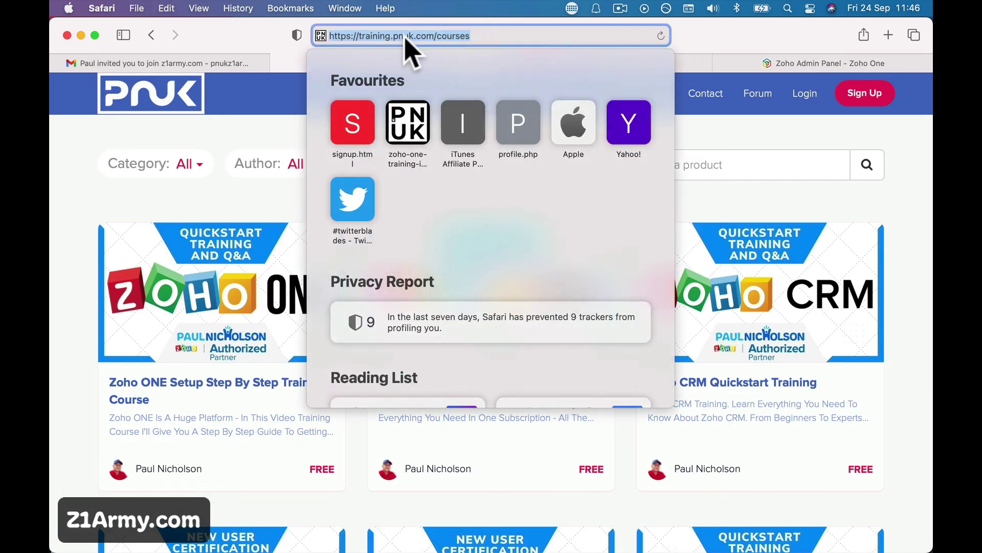
{"action": "type", "text": "z1army.com"}
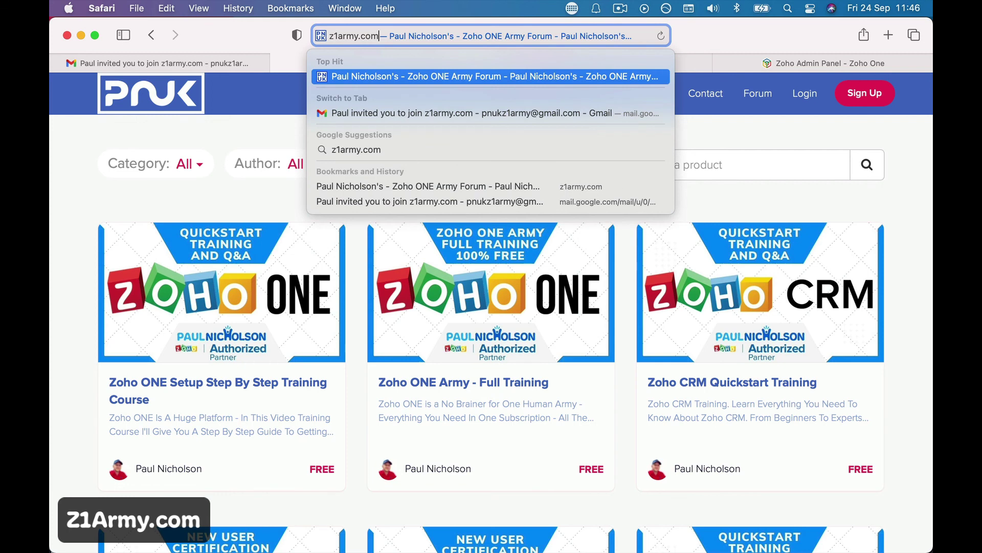
{"action": "key", "text": "Return"}
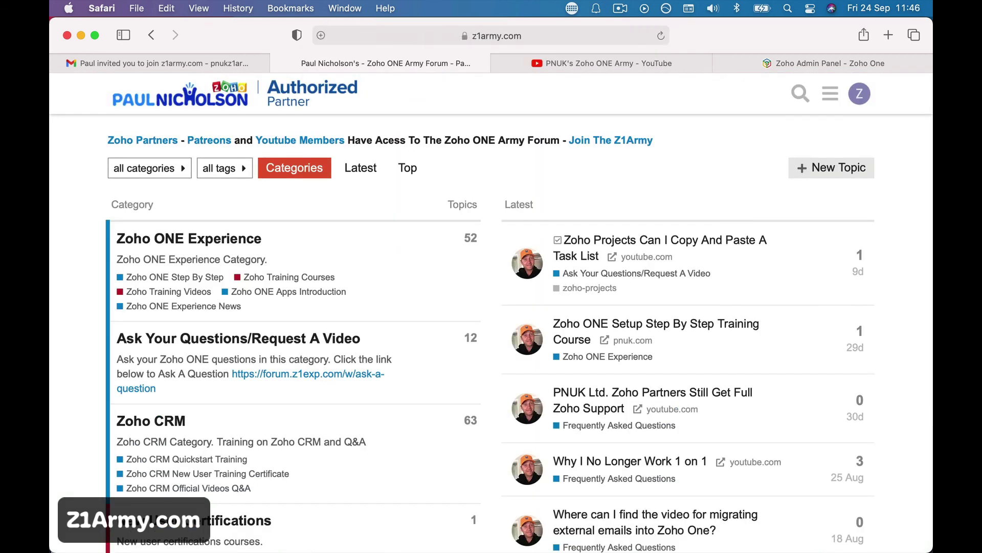